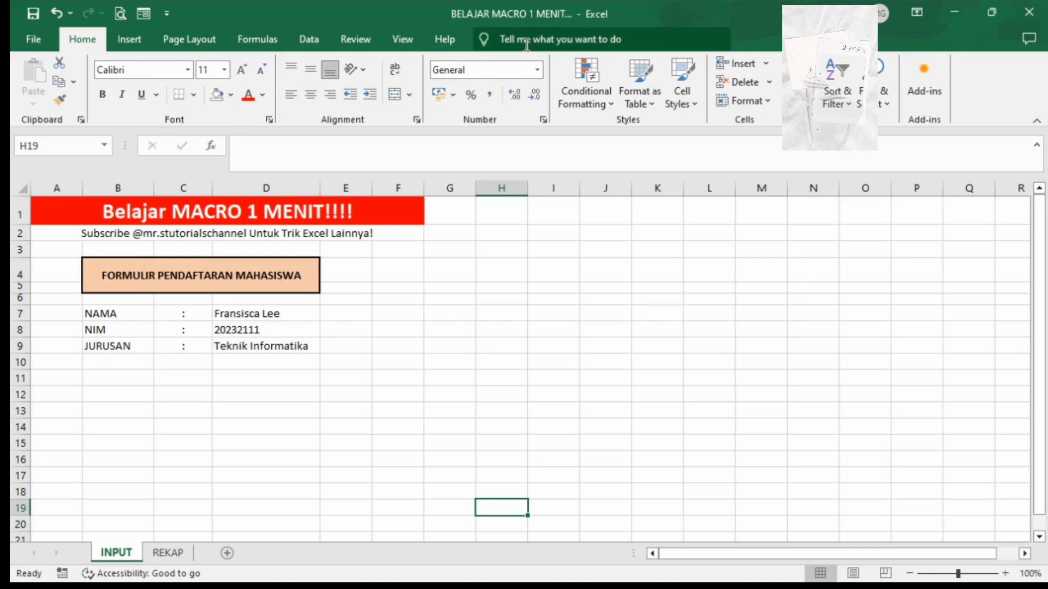
Enable the Developer tab through Customize the Ribbon and switch to it.
right_click(453, 43)
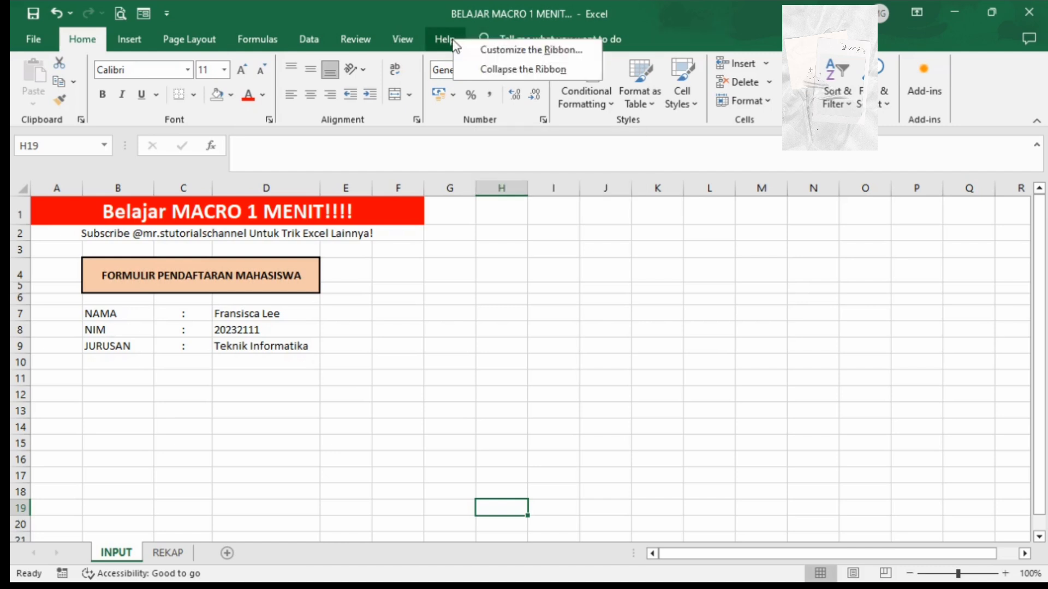
left_click(484, 51)
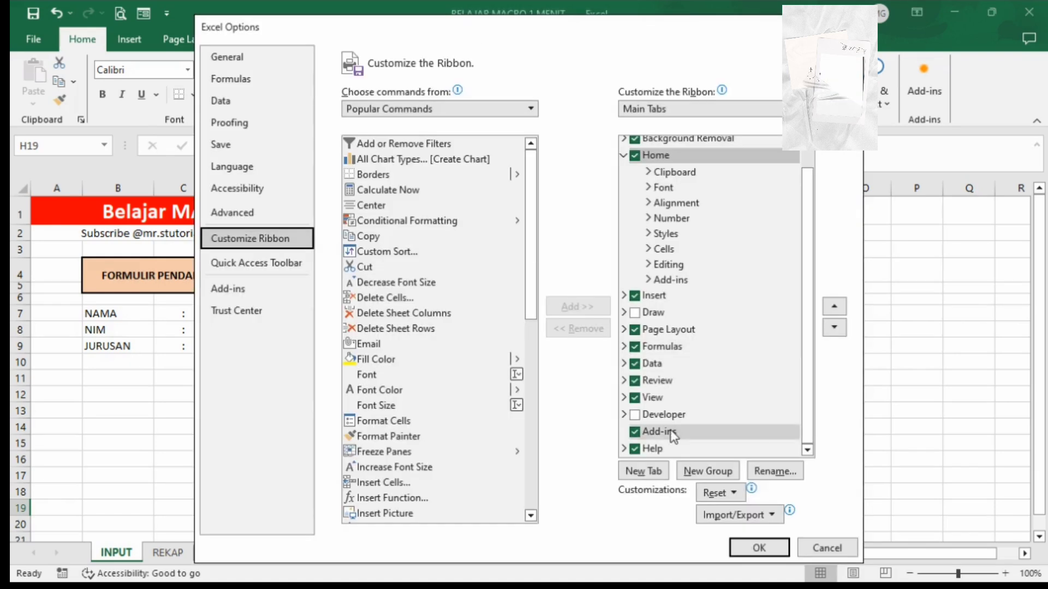
left_click(635, 416)
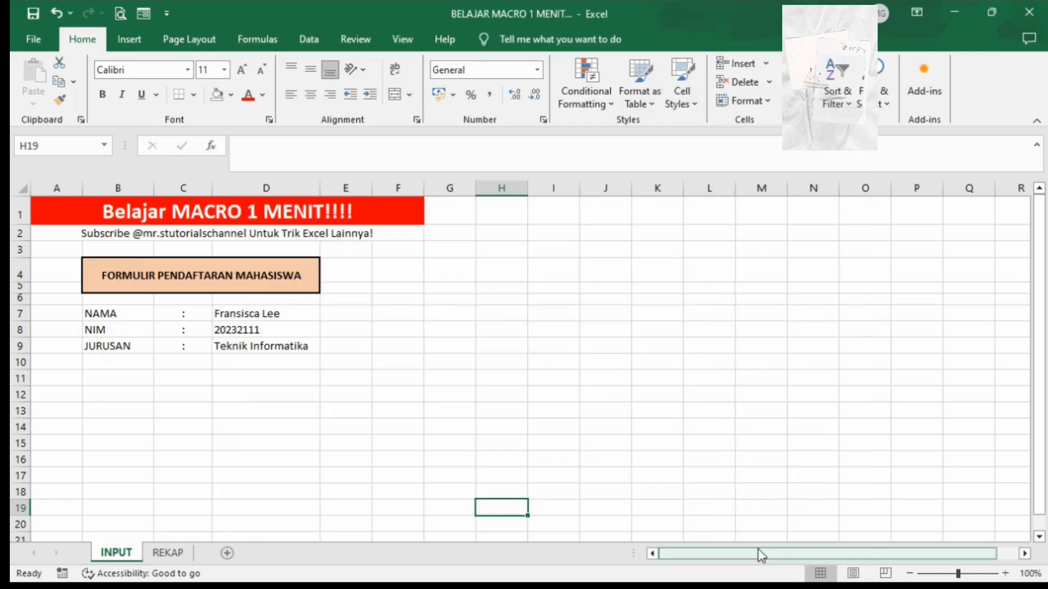
left_click(759, 549)
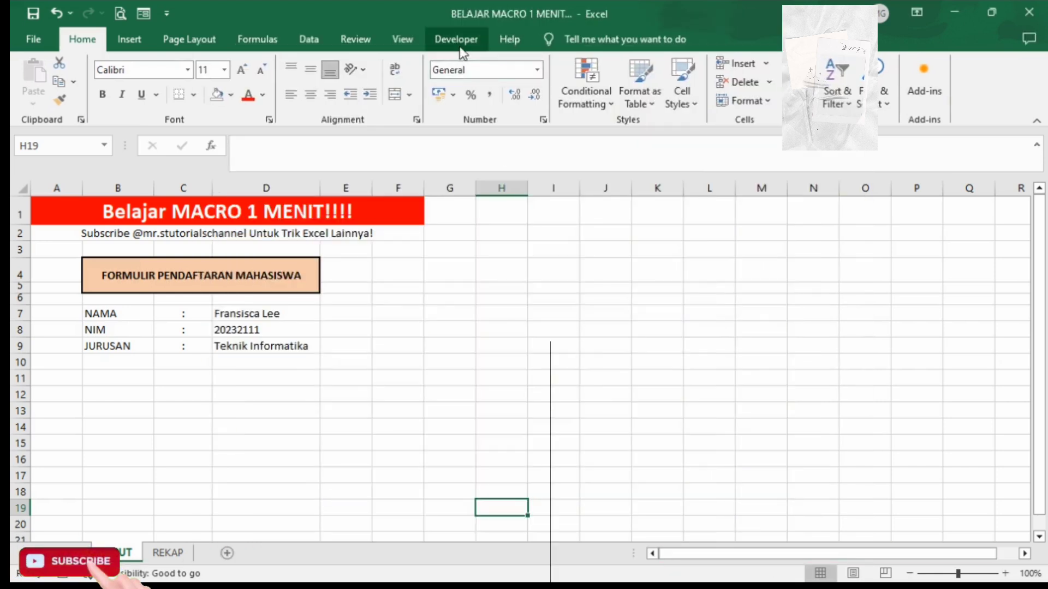
left_click(459, 45)
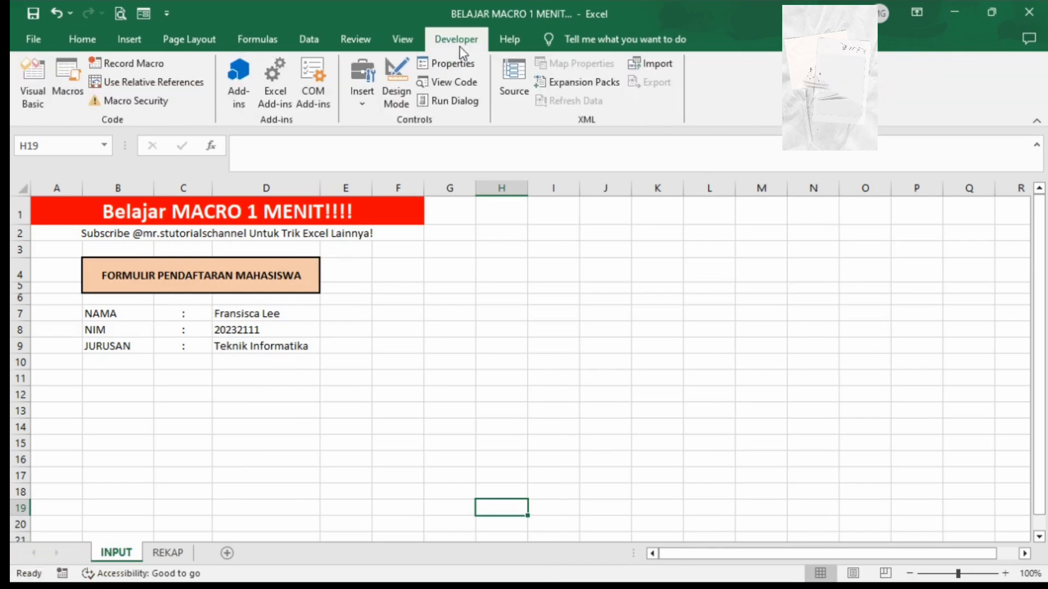
Set up a macro named Tombol_Input with shortcut Ctrl+Shift+I, dismissing the shortcut conflict warning.
left_click(116, 64)
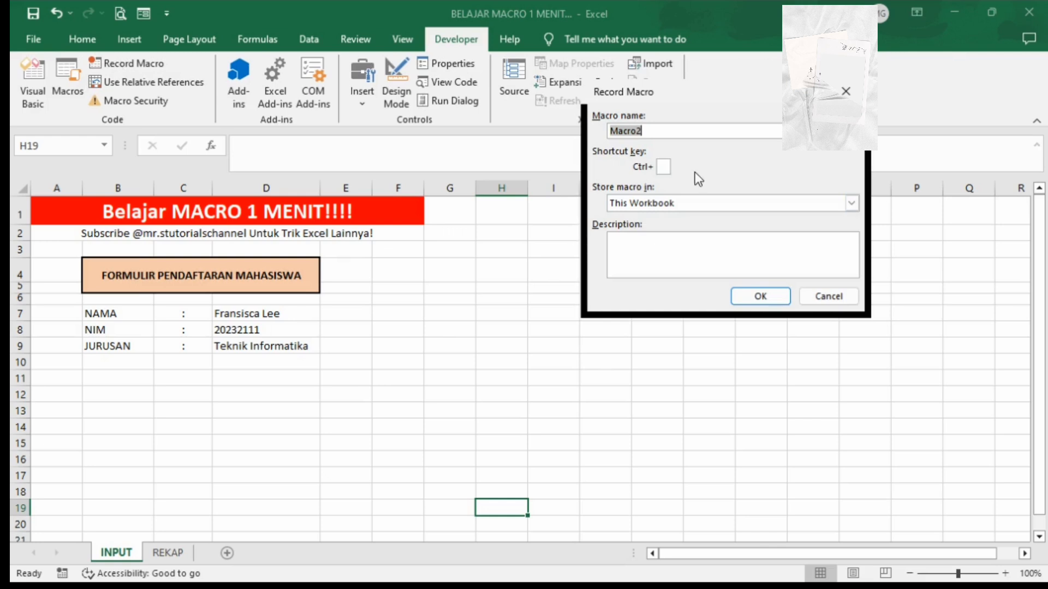
type("To")
type("mbol")
type("_Input")
left_click(662, 166)
type("I")
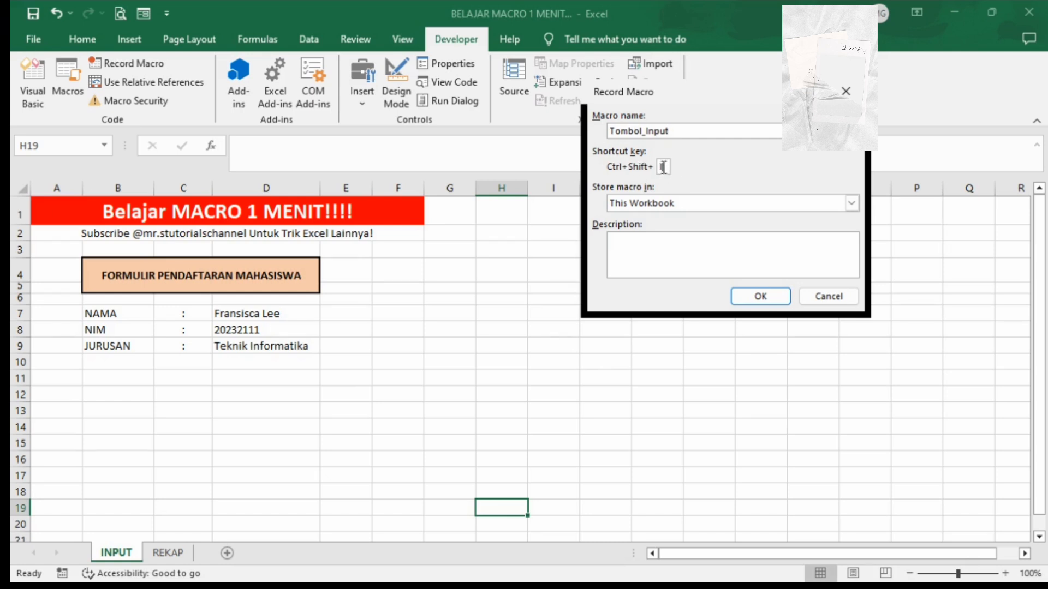
left_click(760, 296)
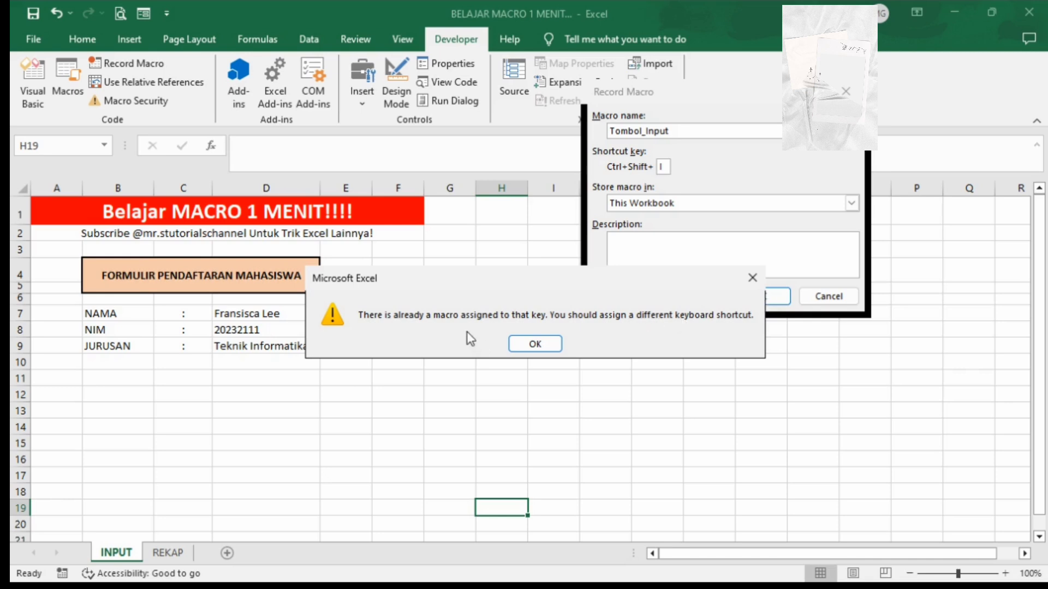
left_click(533, 349)
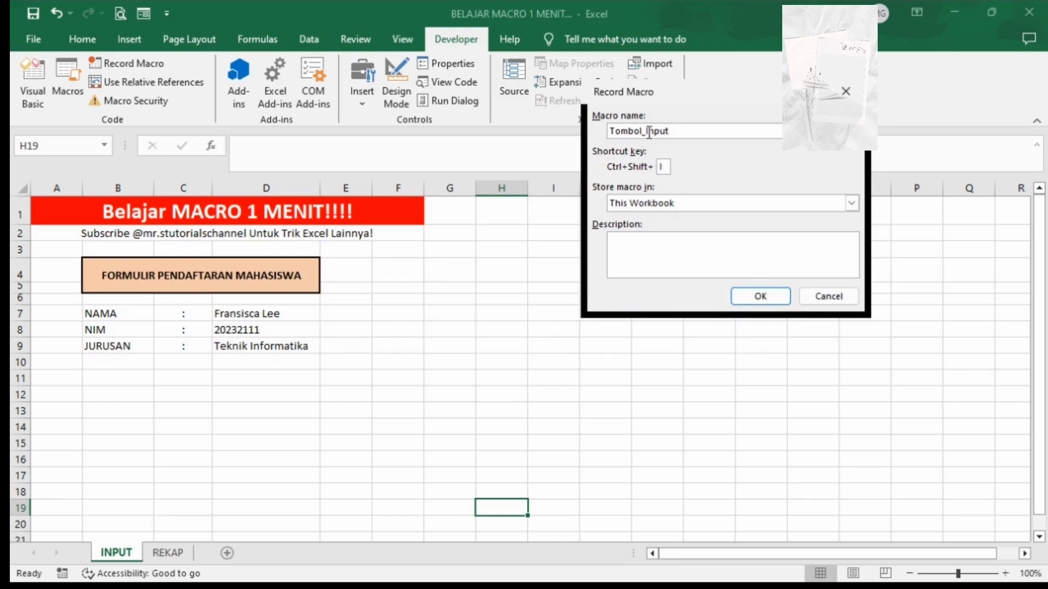
Rename the macro to Tombol_Masukan with shortcut Ctrl+Shift+M and start recording.
left_click_drag(647, 131, 670, 132)
type("M")
left_click(664, 167)
key("BackSpace")
type("M")
left_click(761, 298)
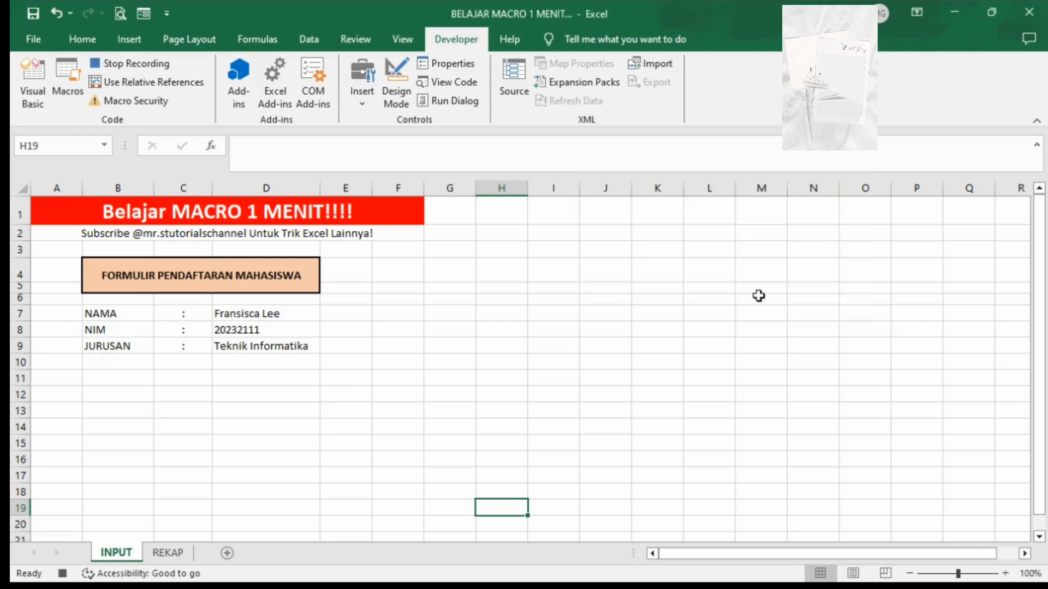
On the REKAP sheet, insert a blank row 2 above the first record.
left_click(185, 553)
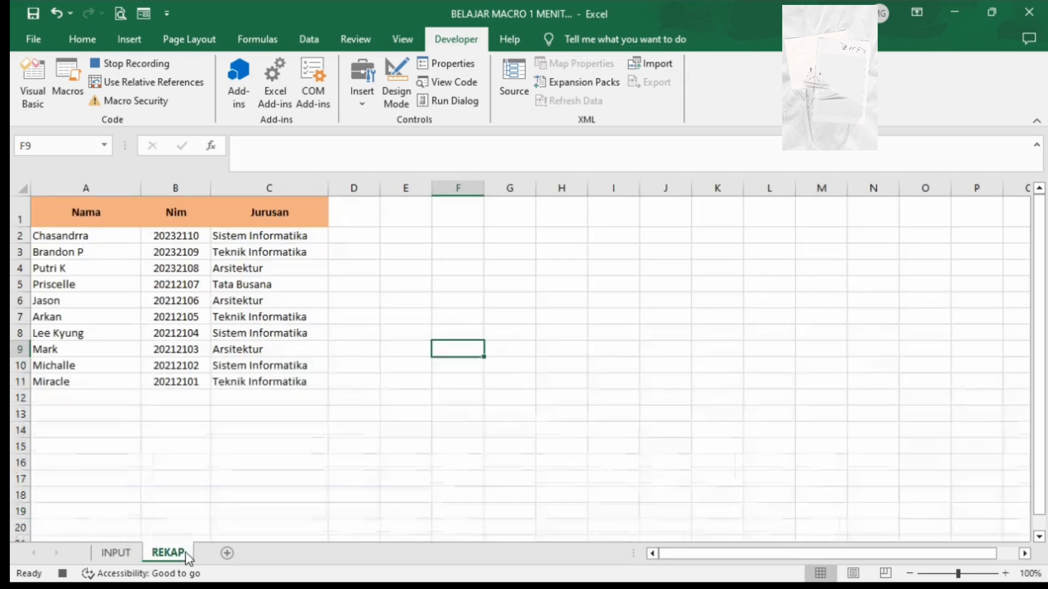
left_click(19, 236)
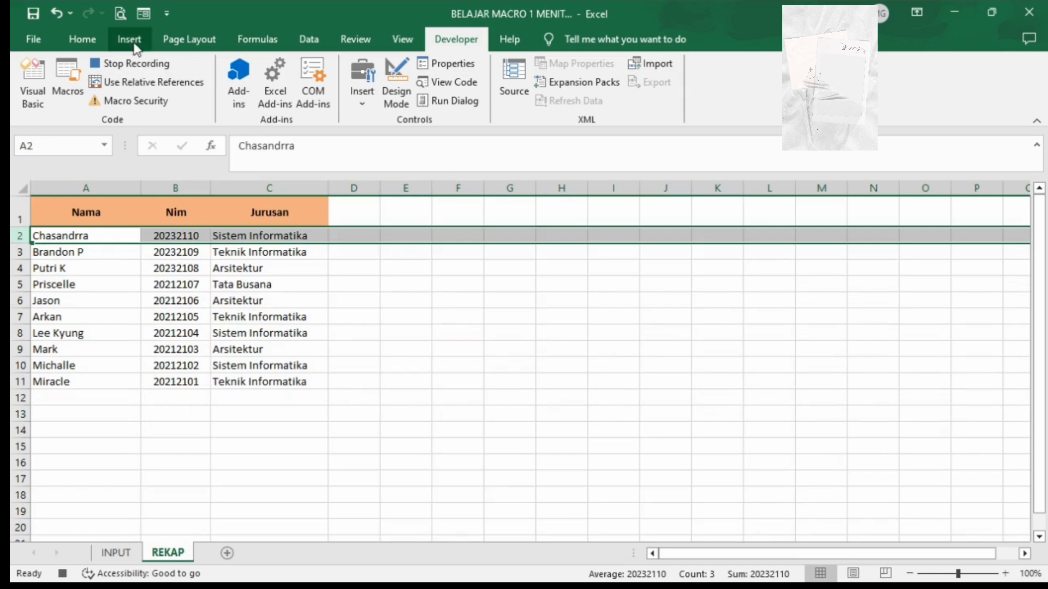
left_click(96, 44)
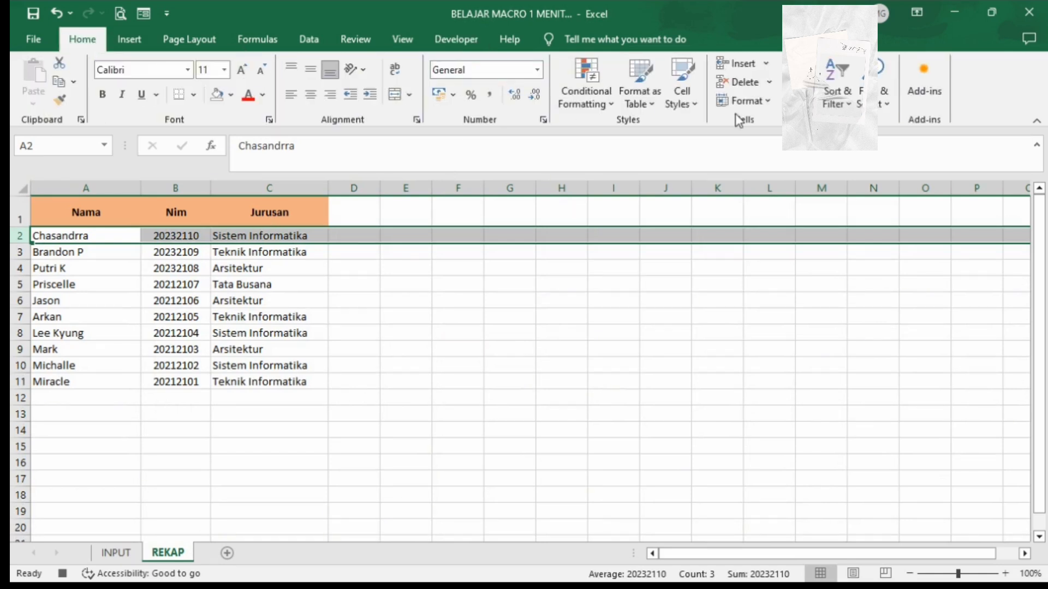
left_click(741, 64)
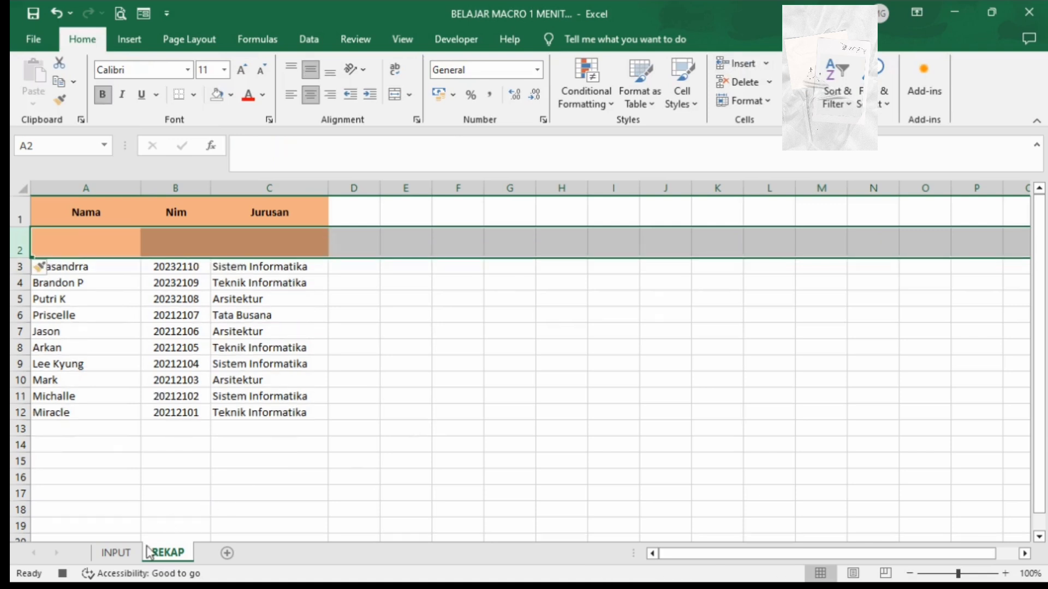
Copy the form's name, NIM and major from INPUT D7:D9, then select REKAP cell A2.
left_click(127, 553)
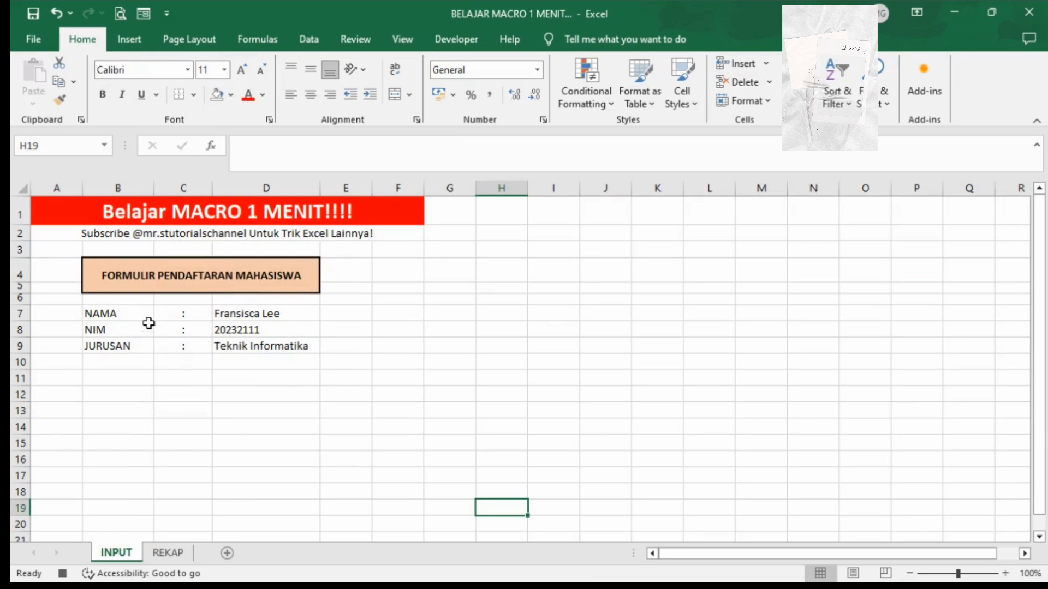
left_click(264, 318)
left_click_drag(265, 318, 267, 343)
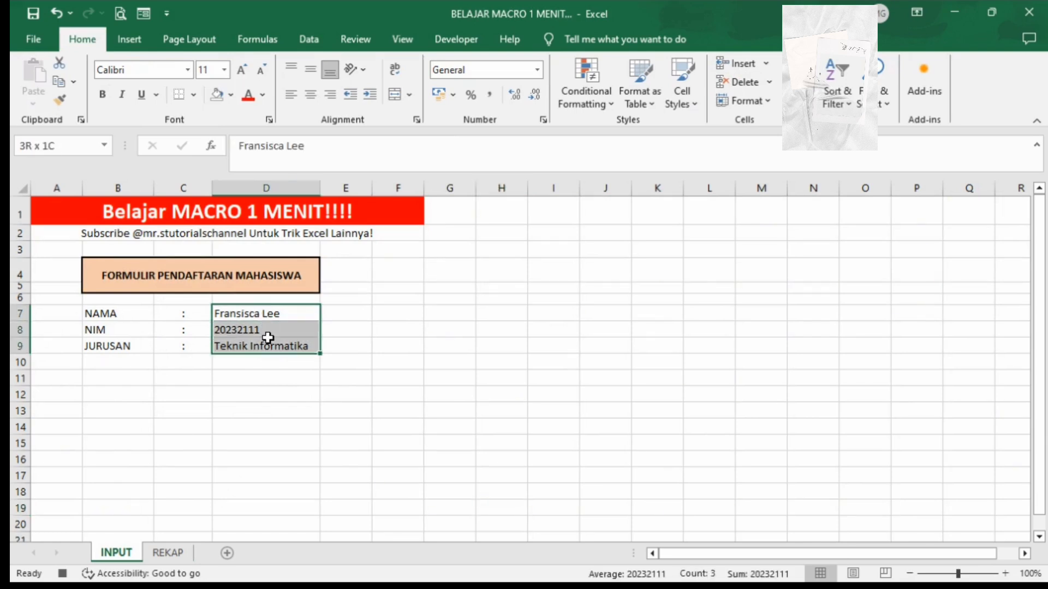
key("ctrl+c")
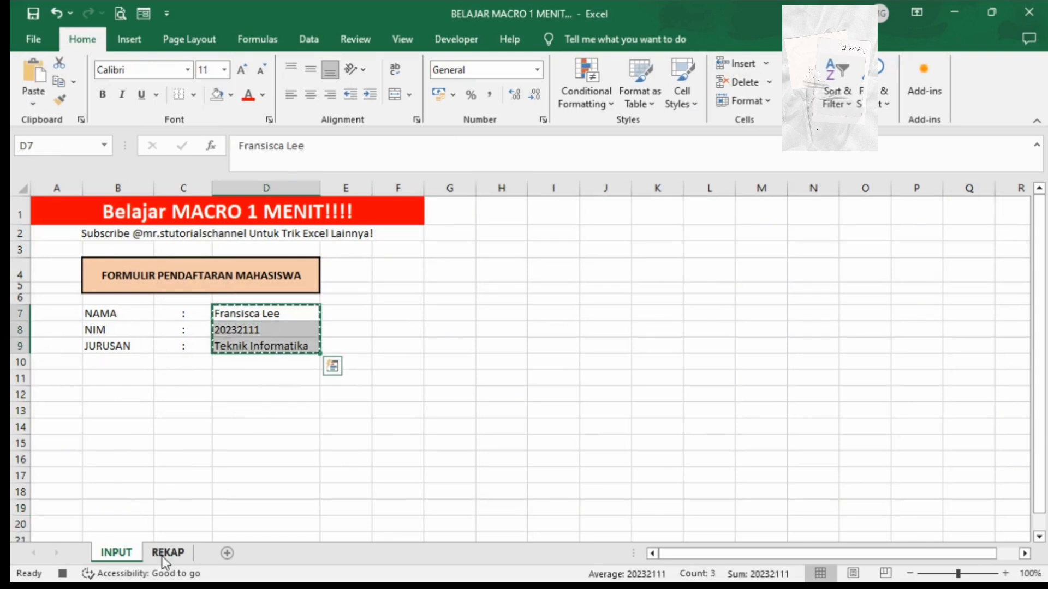
left_click(167, 552)
left_click(20, 243)
key("ctrl+plus")
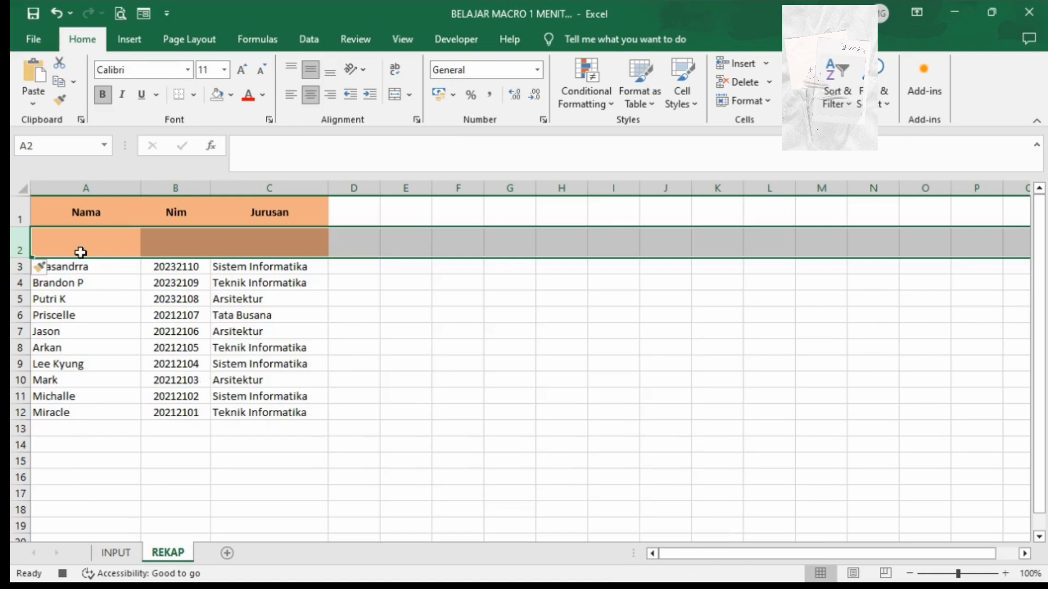
left_click(80, 242)
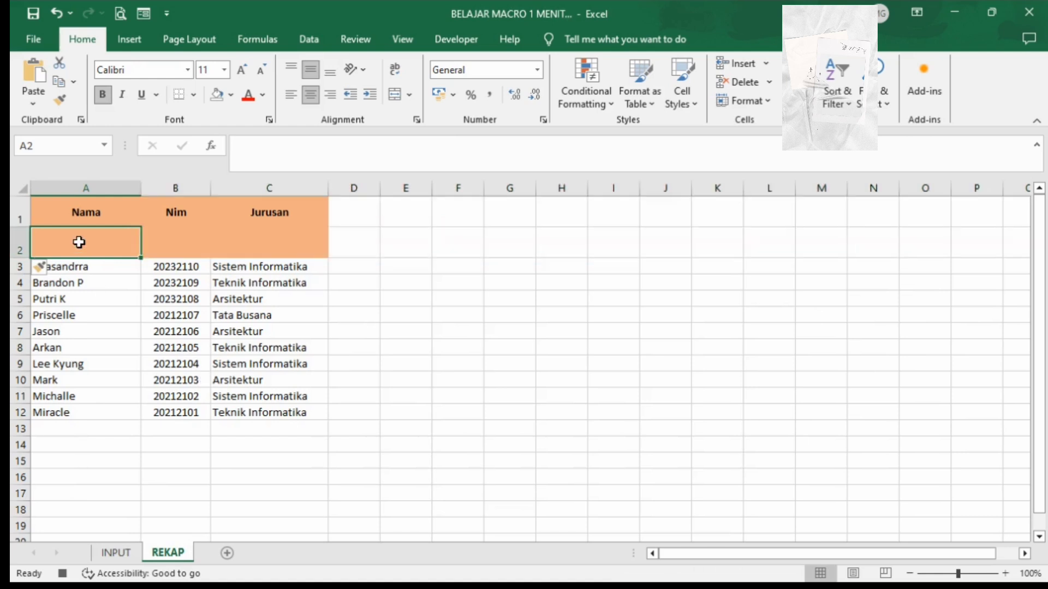
Paste the copied form values transposed across REKAP row 2 starting at A2.
right_click(79, 242)
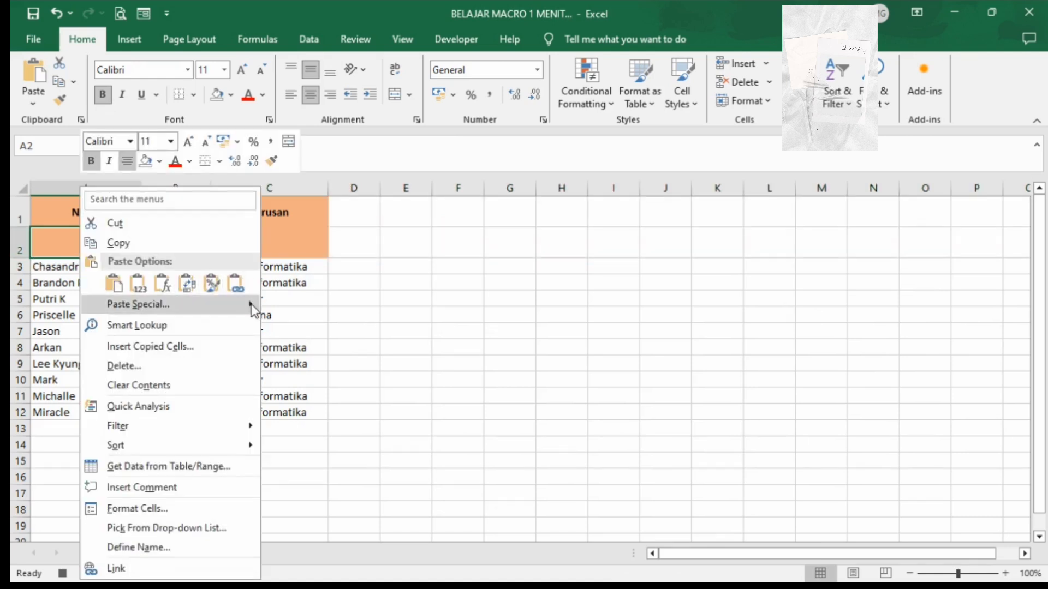
mouse_move(138, 304)
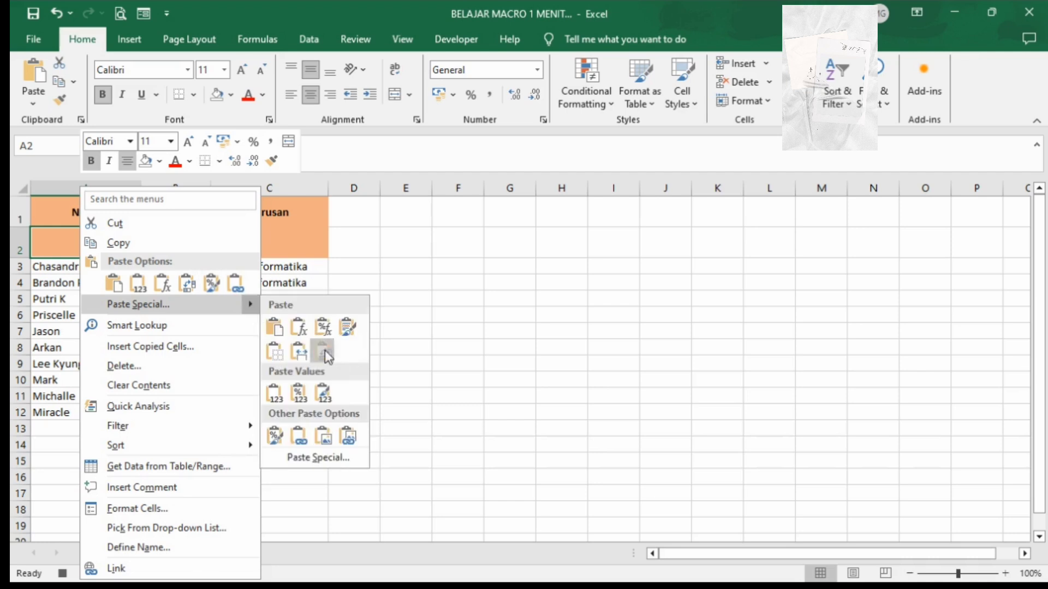
left_click(324, 352)
left_click(416, 362)
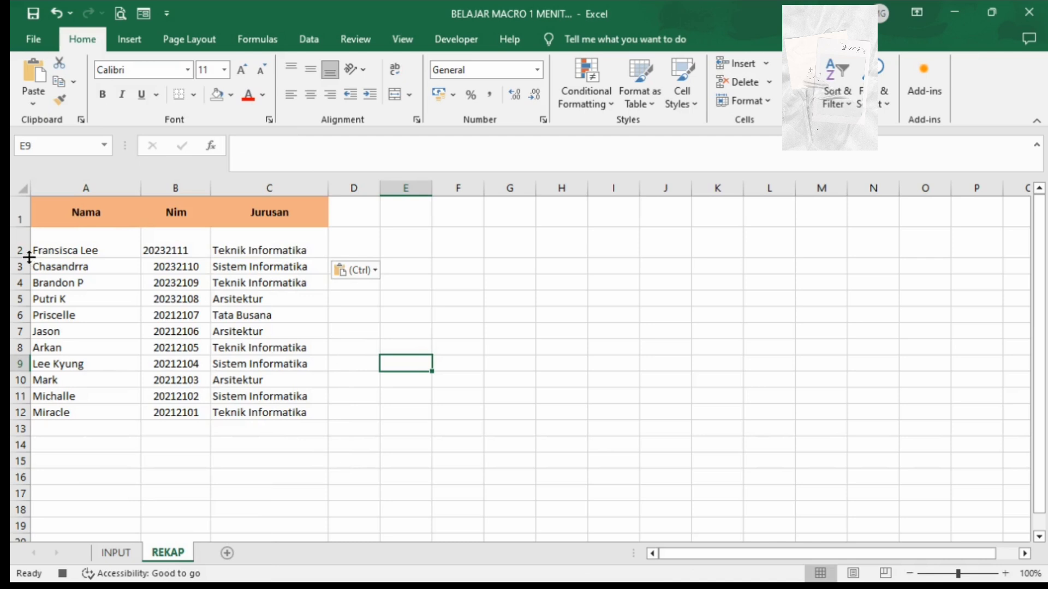
Shrink row 2 to match the other rows and centre the Nim column B.
left_click_drag(26, 258, 27, 249)
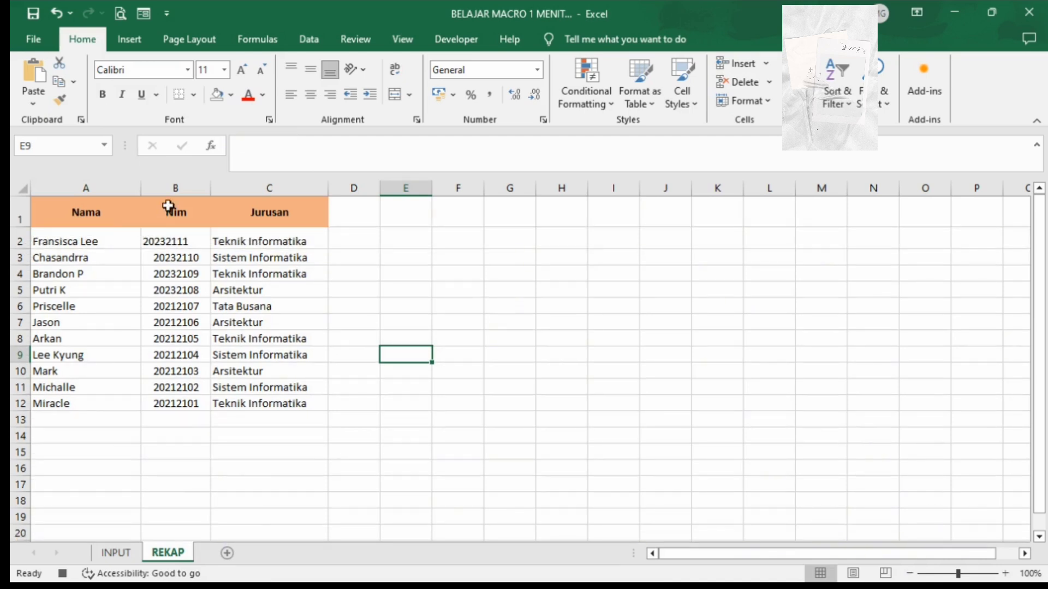
left_click(169, 188)
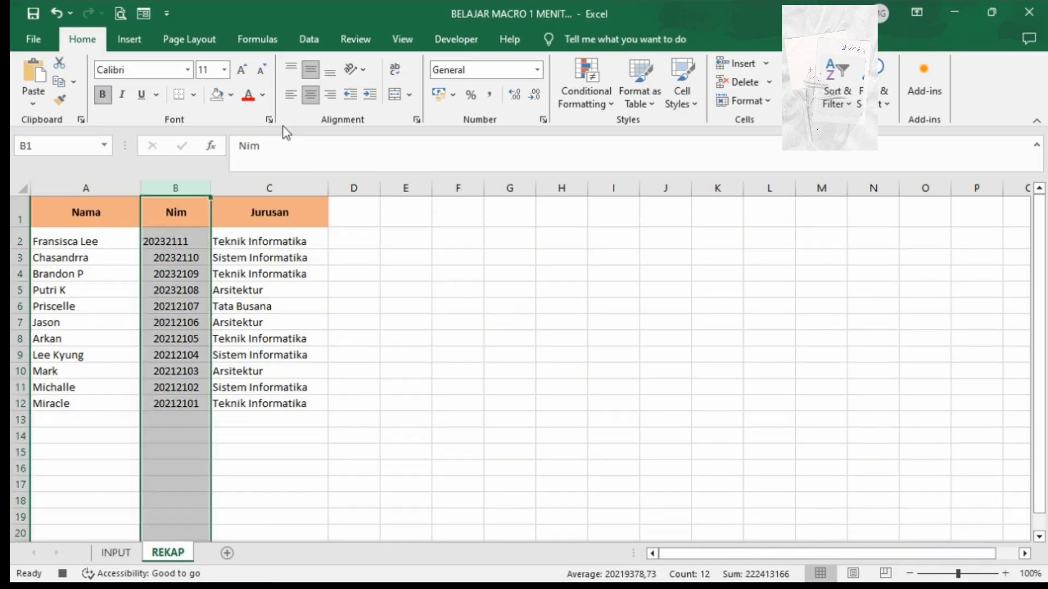
left_click(310, 95)
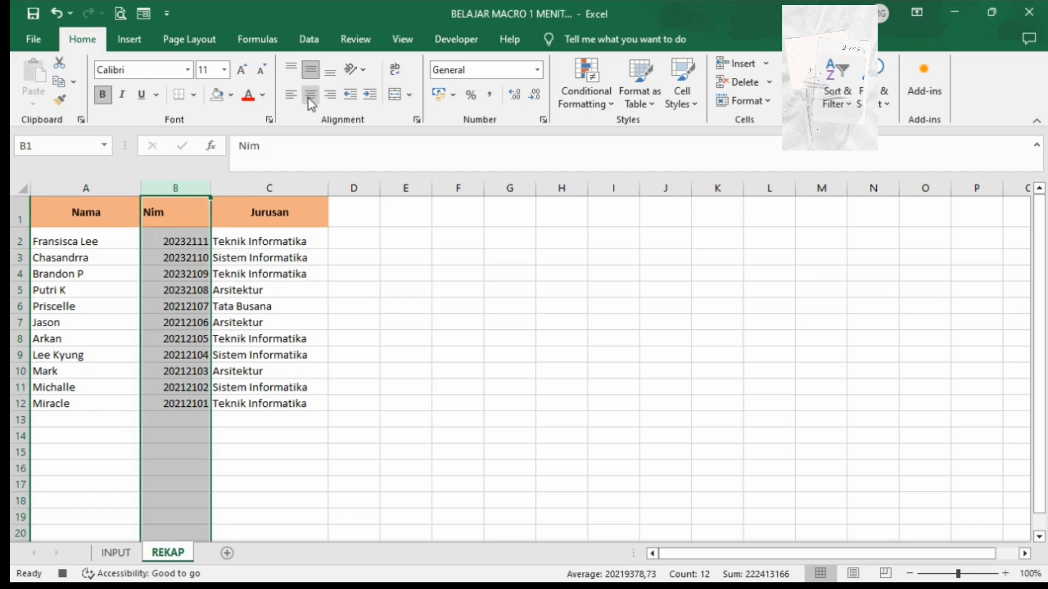
left_click(268, 181)
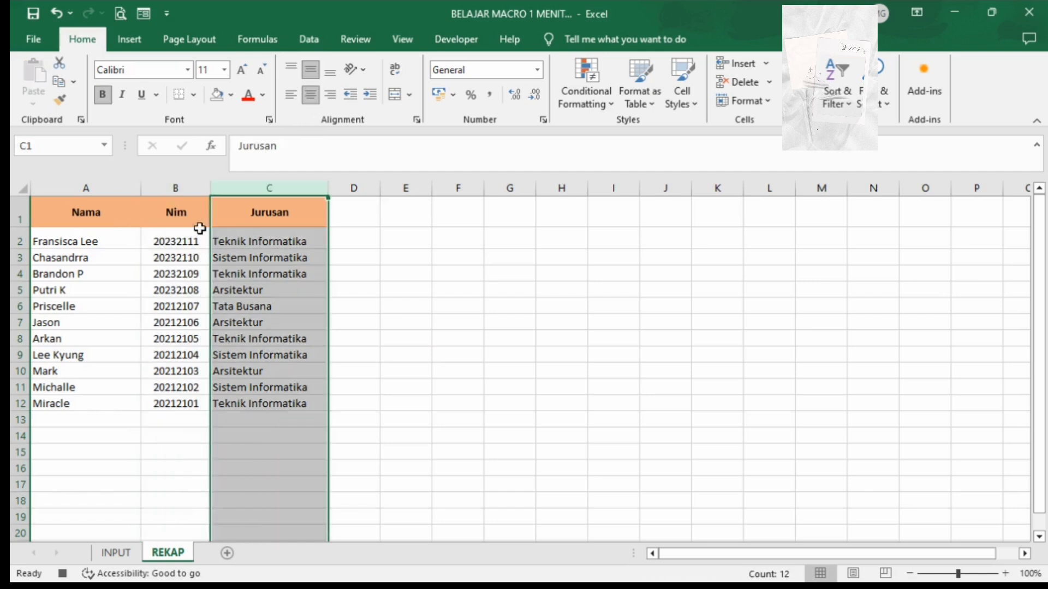
left_click(393, 334)
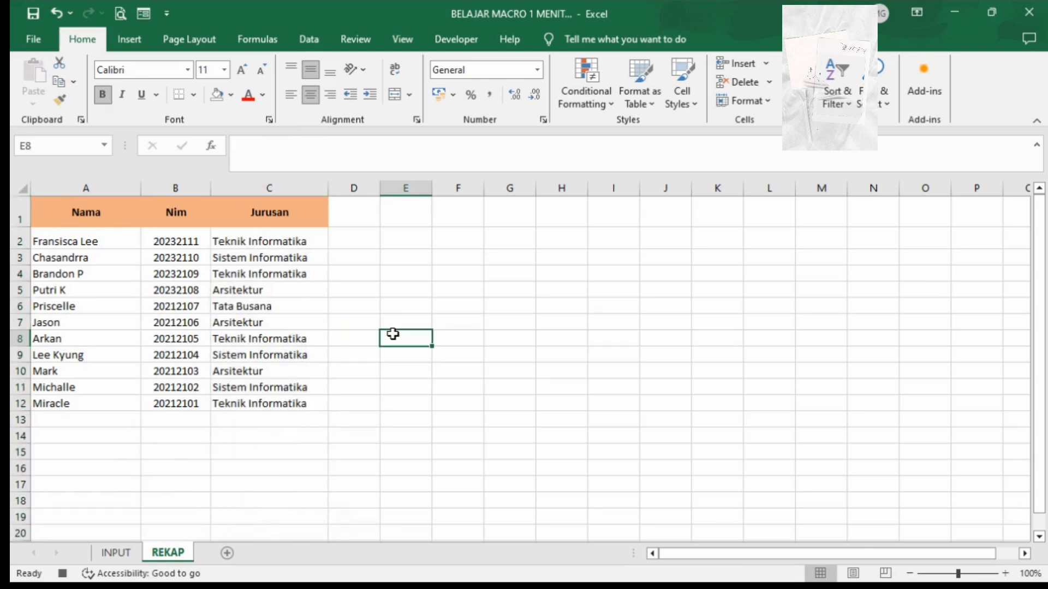
left_click(115, 552)
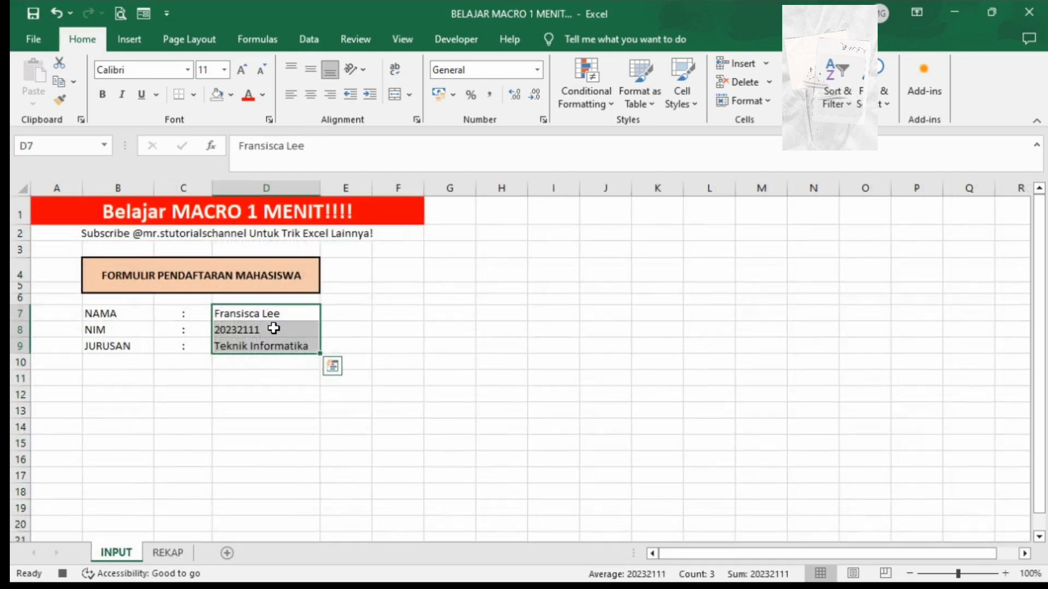
key("Delete")
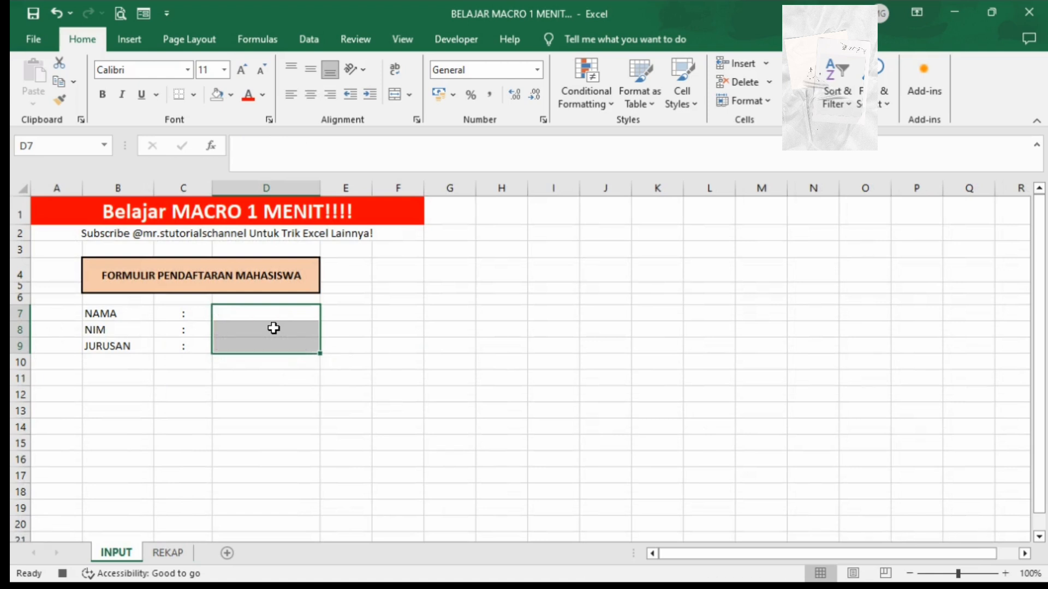
left_click(443, 345)
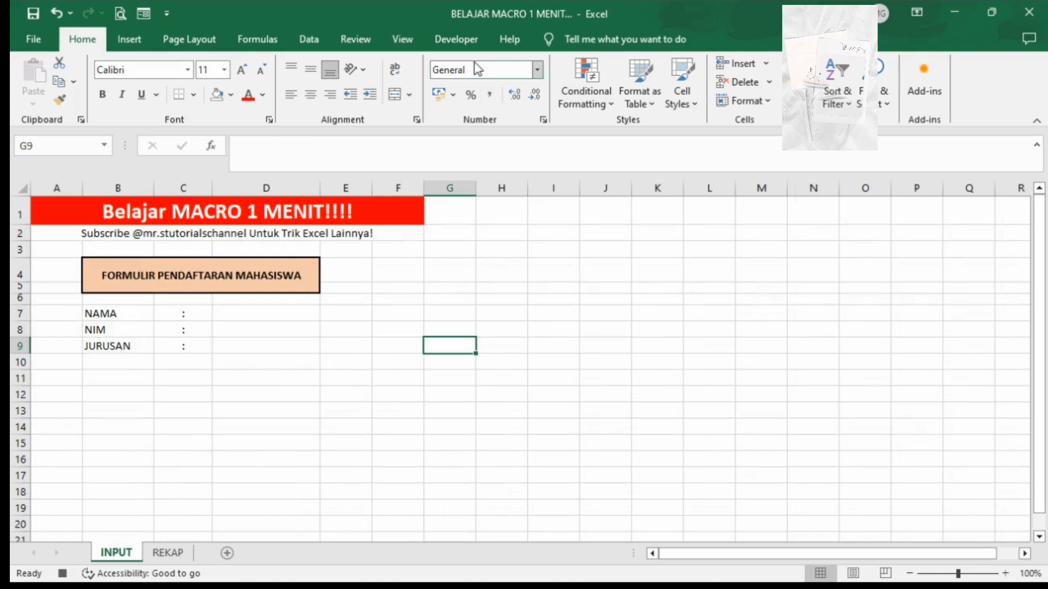
left_click(463, 38)
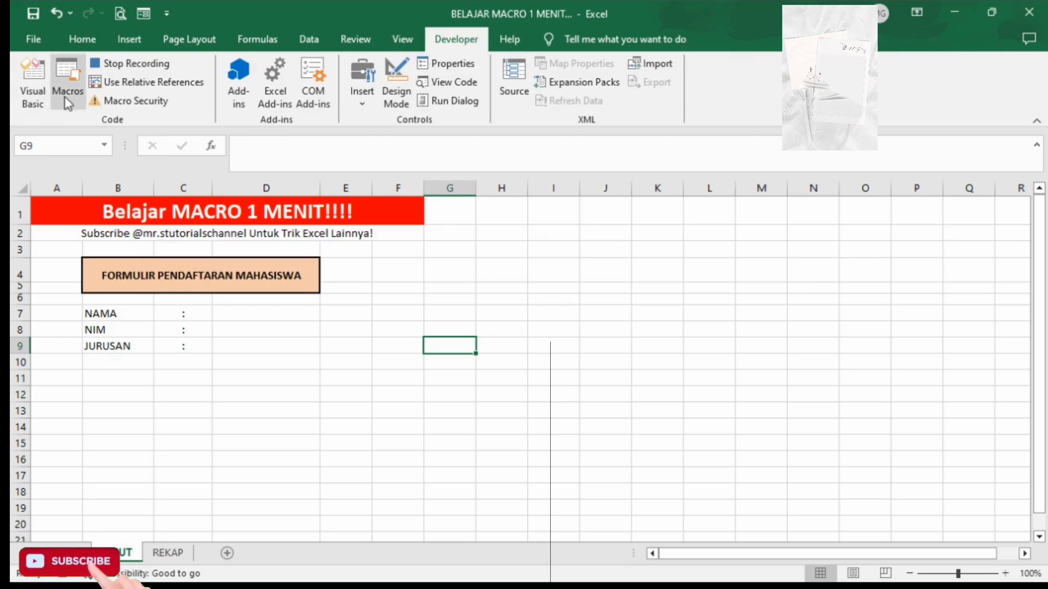
left_click(119, 64)
left_click(475, 292)
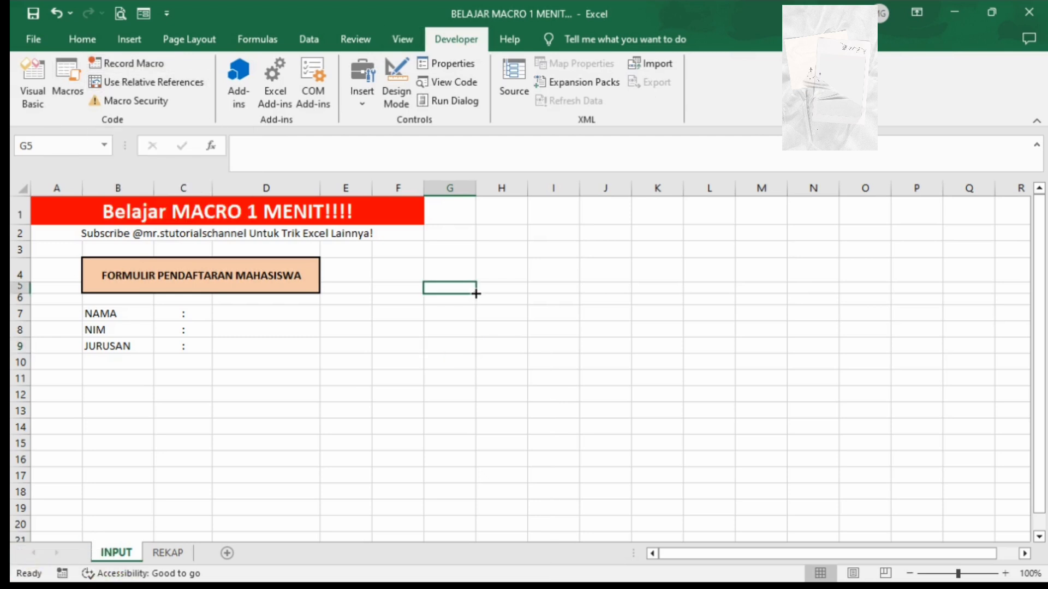
left_click(381, 434)
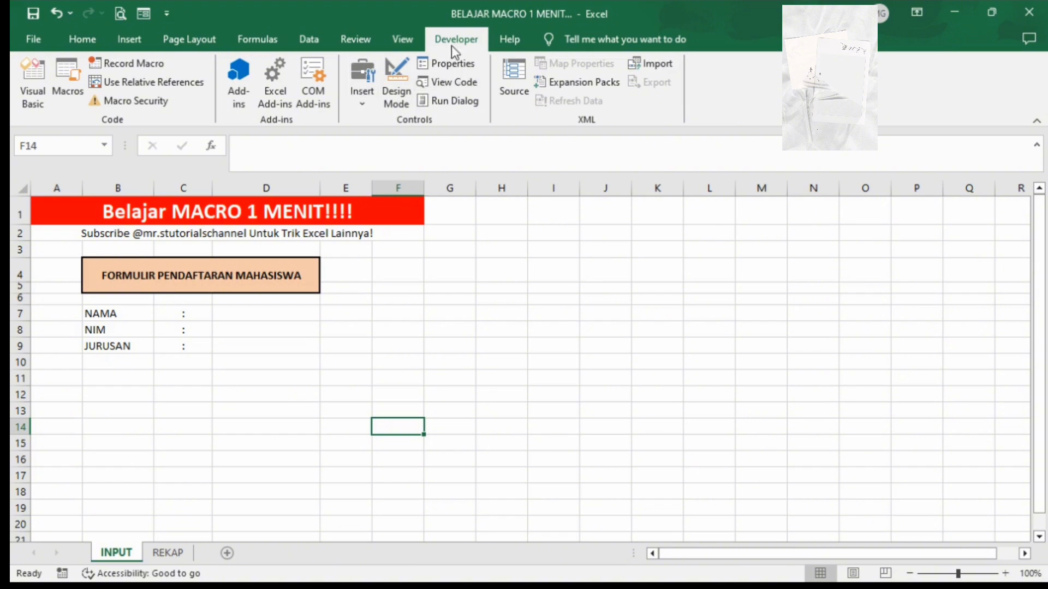
Draw a form-control button beside the NAMA, NIM and JURUSAN fields.
left_click(363, 97)
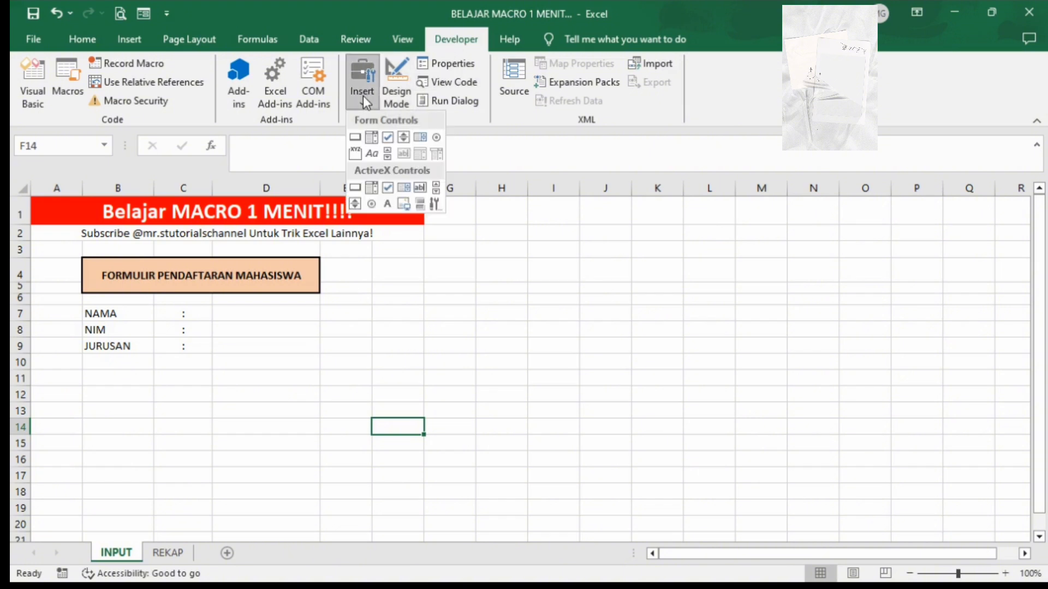
left_click(353, 139)
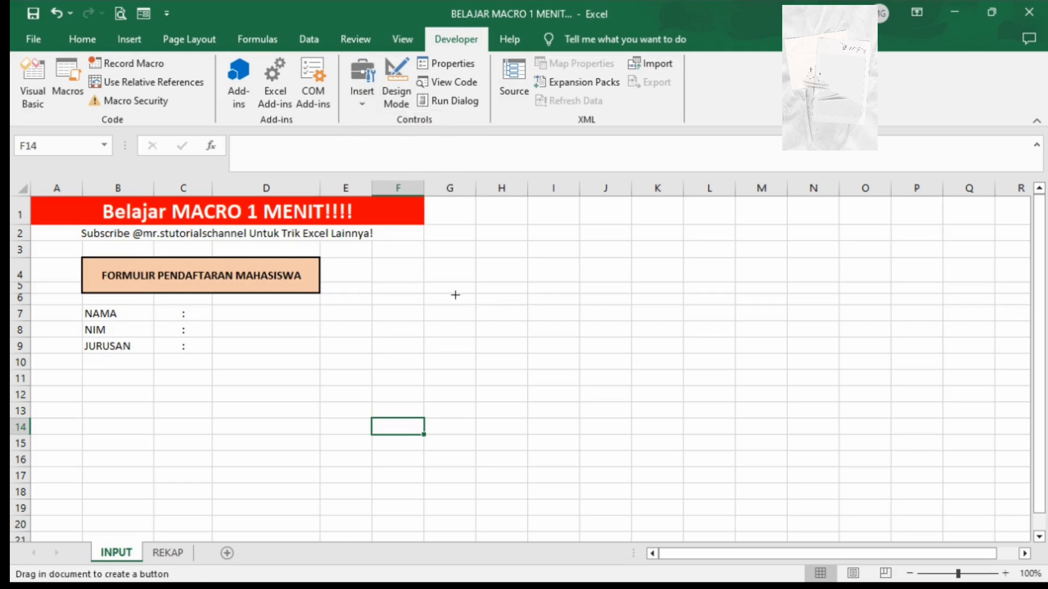
left_click_drag(428, 290, 517, 333)
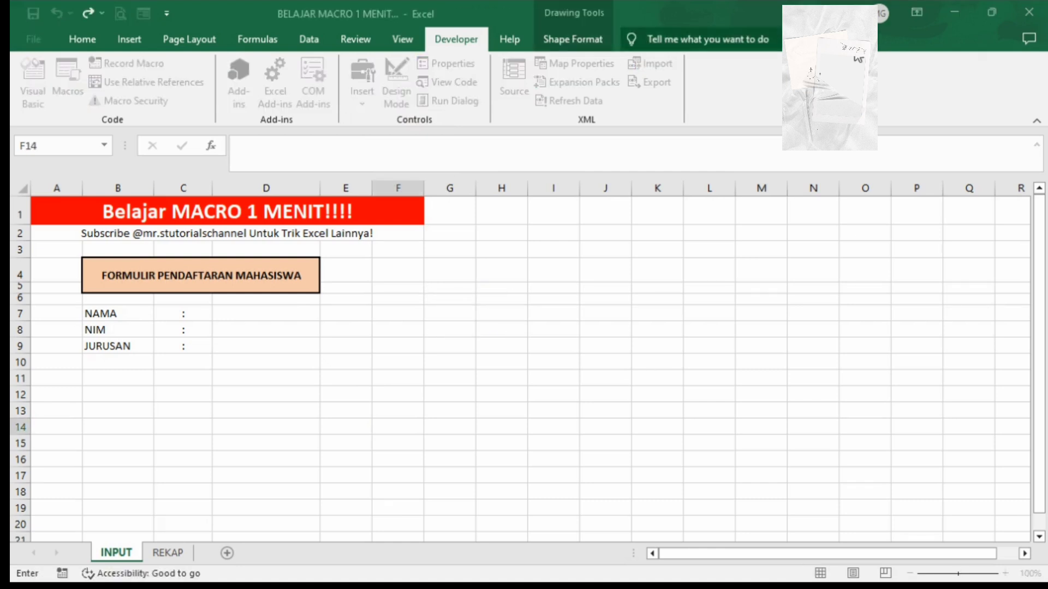
key("Escape")
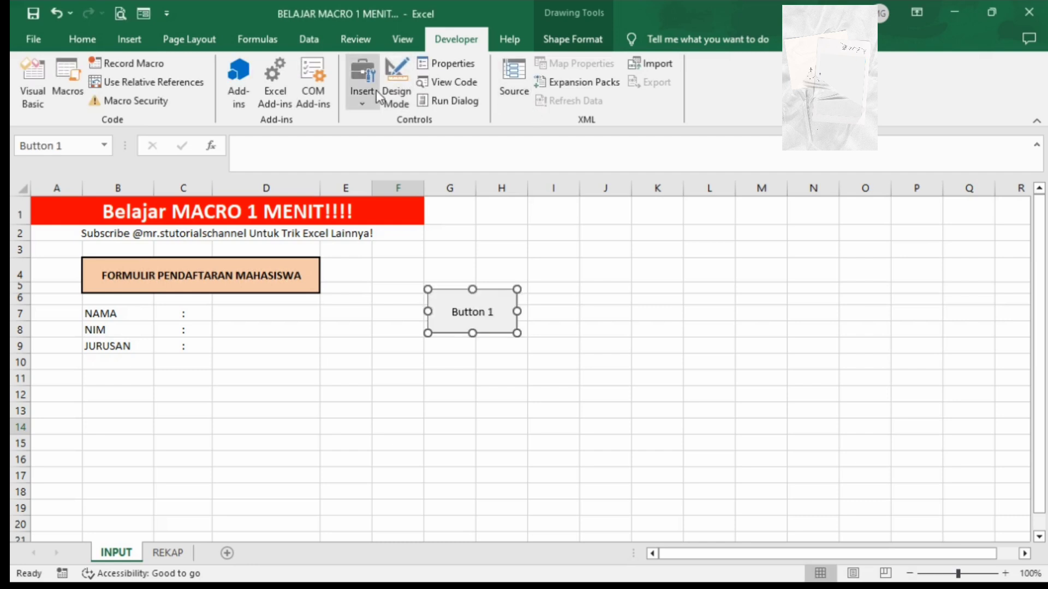
Draw a second, smaller button below it and delete the first, larger one.
left_click(371, 94)
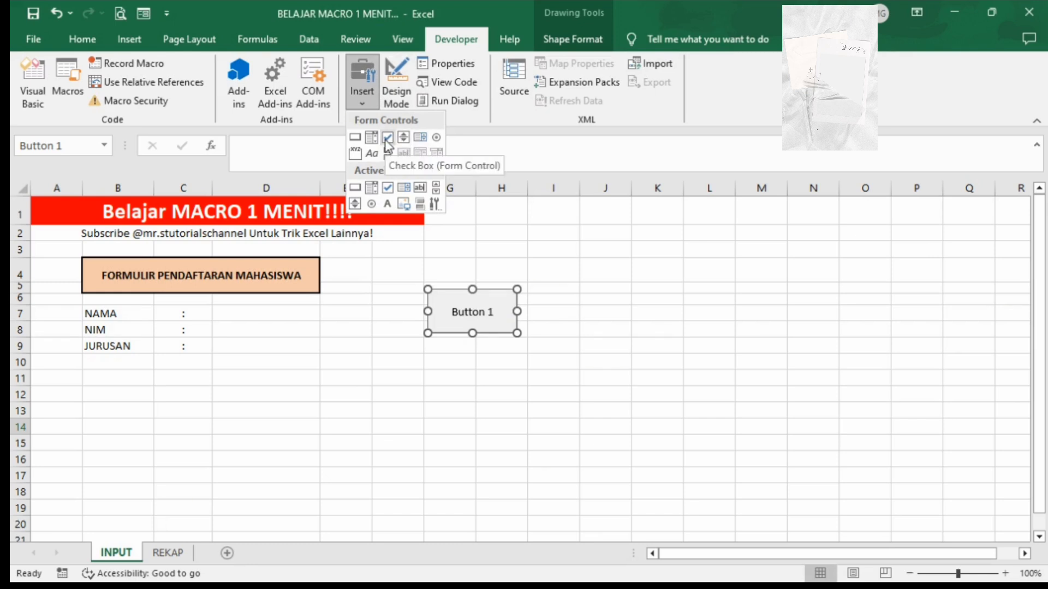
left_click(358, 138)
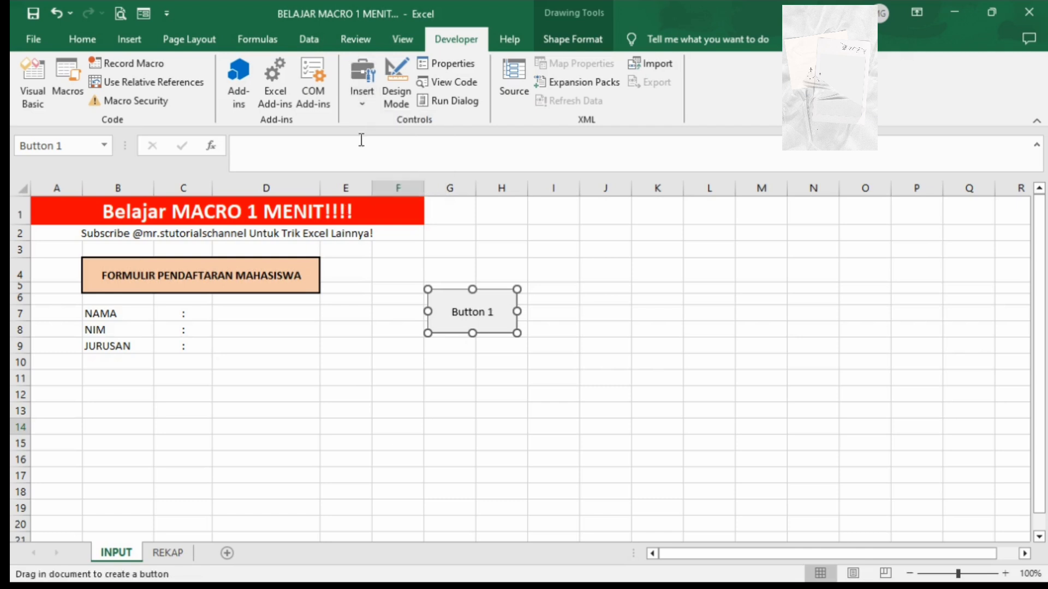
left_click(499, 312)
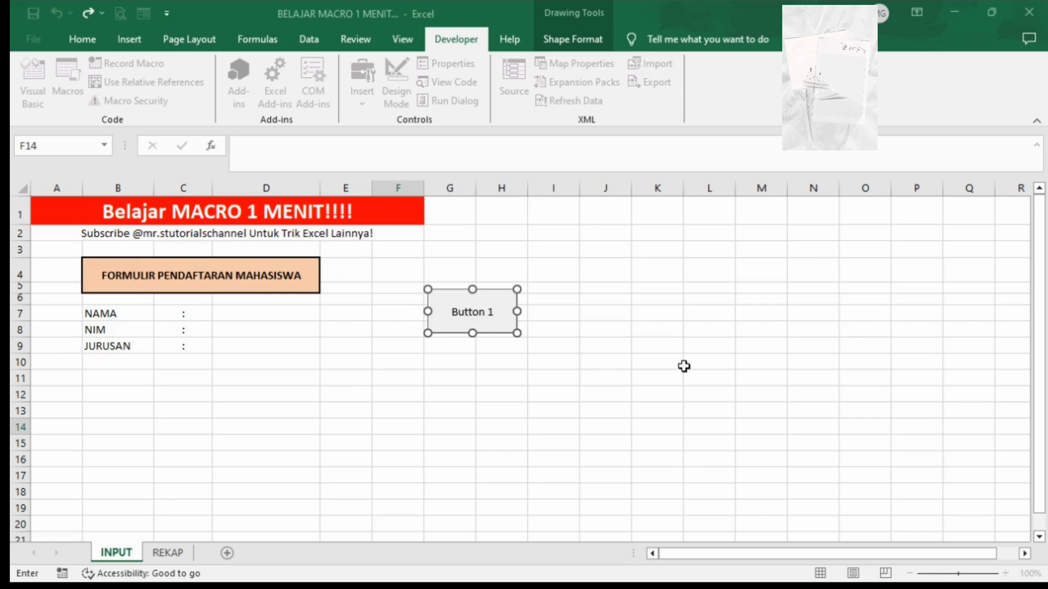
key("Escape")
left_click_drag(500, 313, 547, 334)
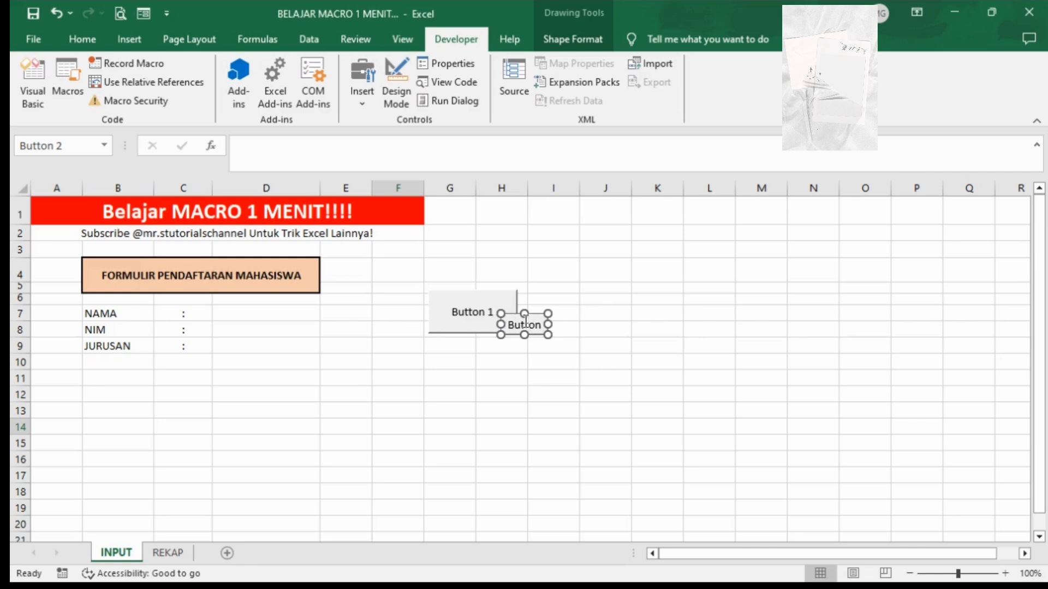
left_click(517, 298)
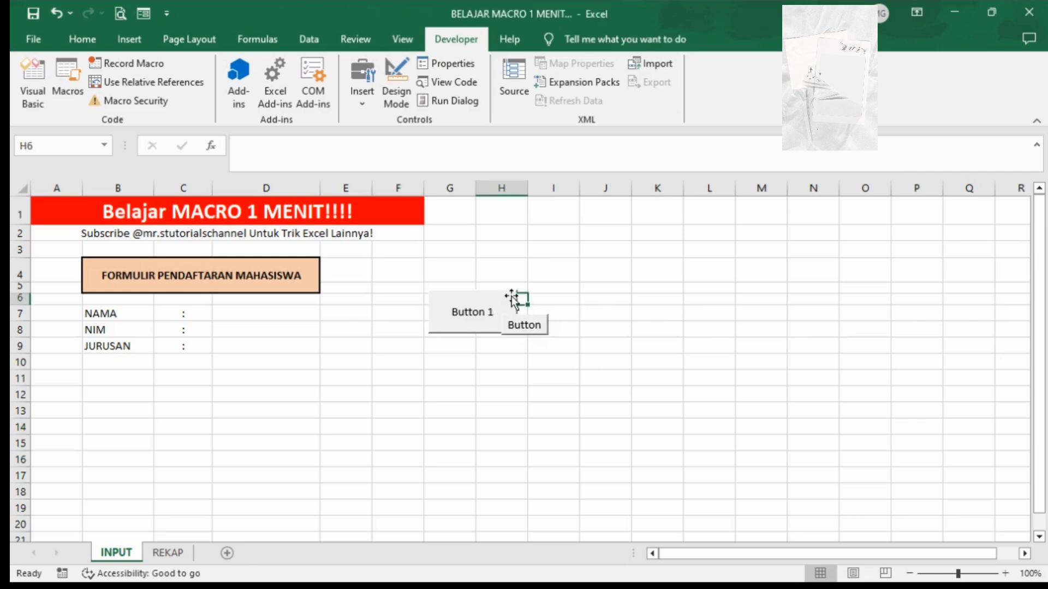
left_click(511, 297, "ctrl")
key("Delete")
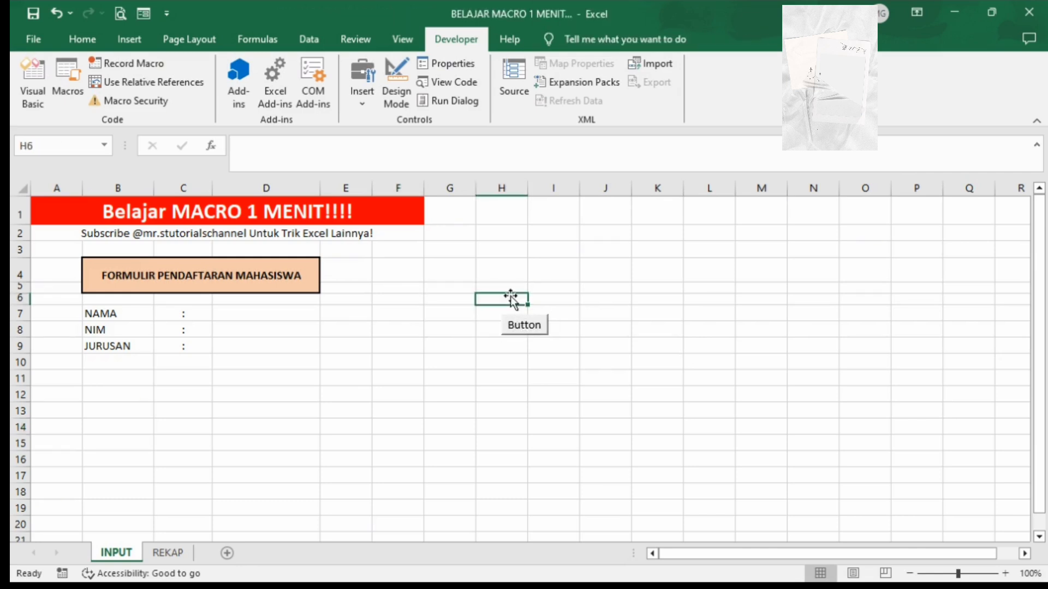
left_click(518, 328)
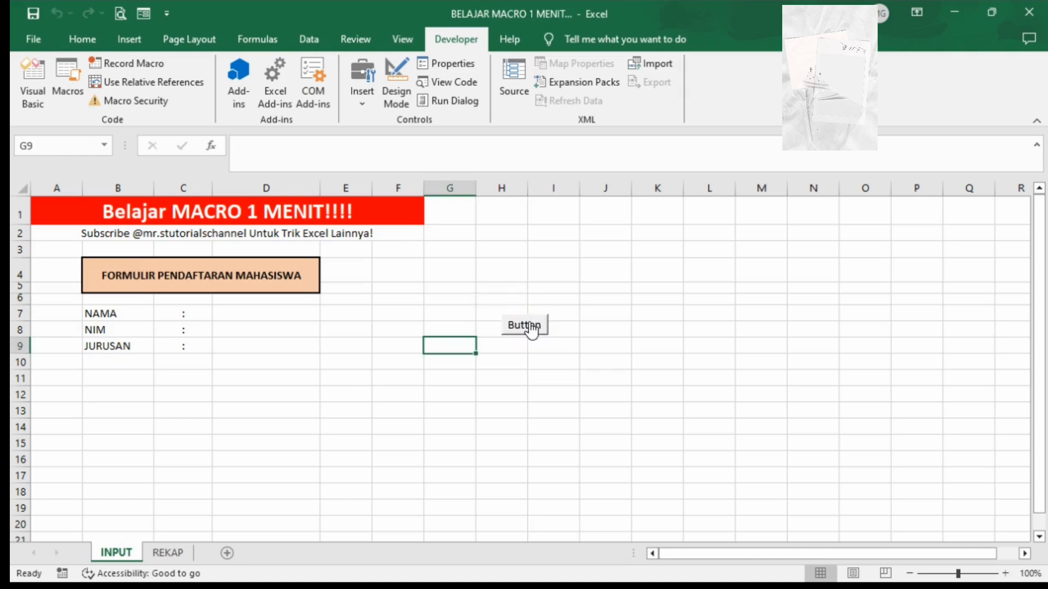
Delete the empty rows 2 and 3 on REKAP, then go back to the INPUT sheet.
left_click(527, 327)
left_click(170, 551)
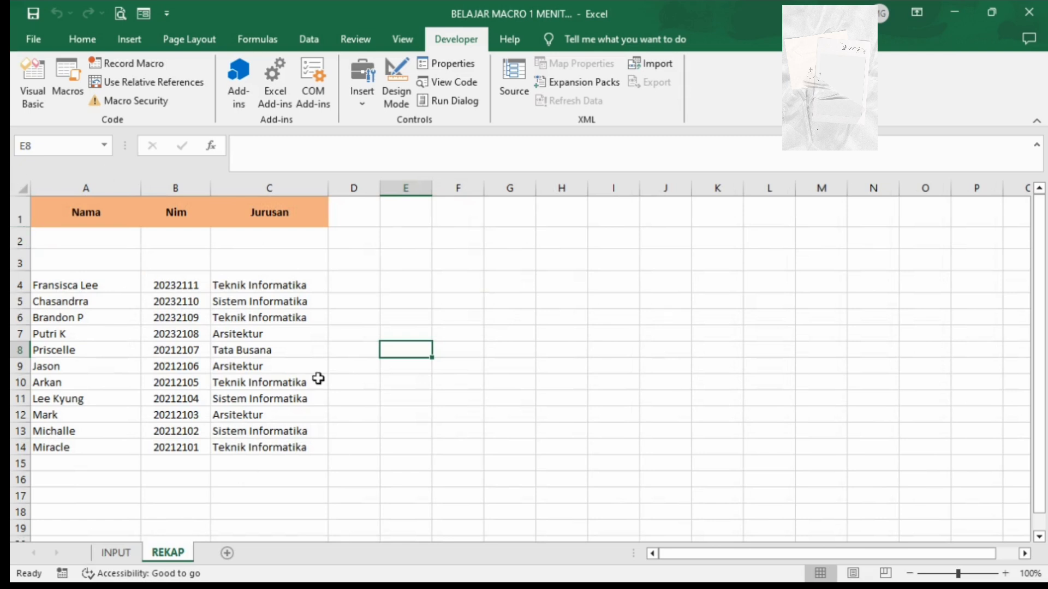
left_click_drag(22, 240, 22, 261)
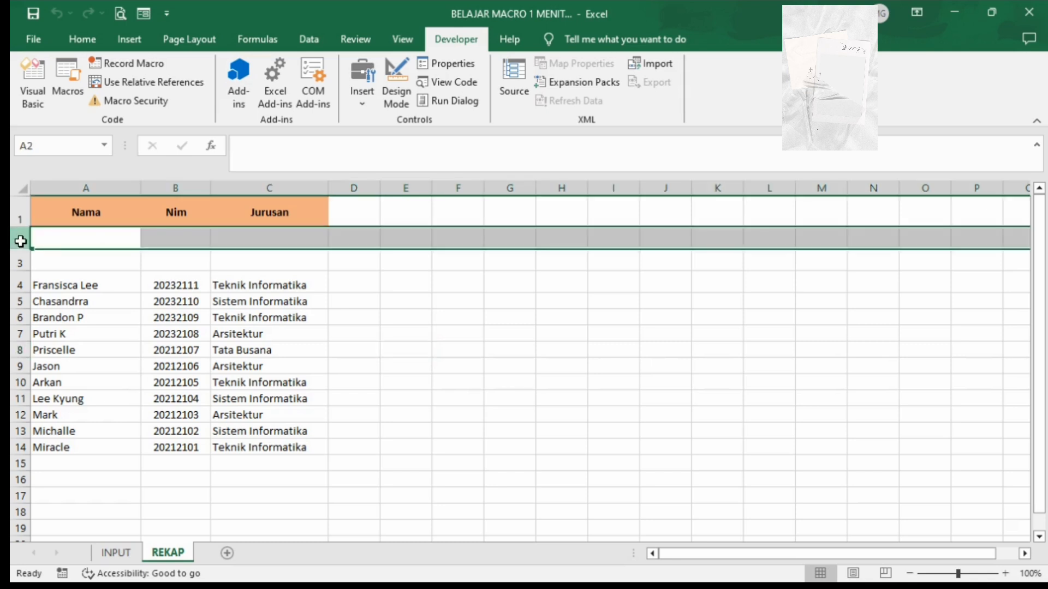
right_click(112, 238)
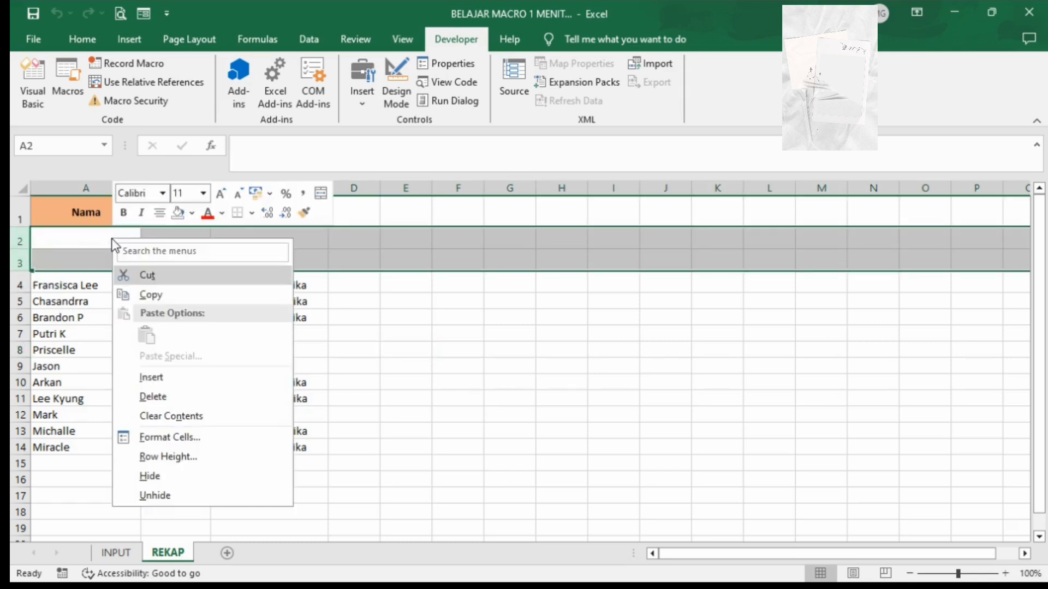
left_click(160, 389)
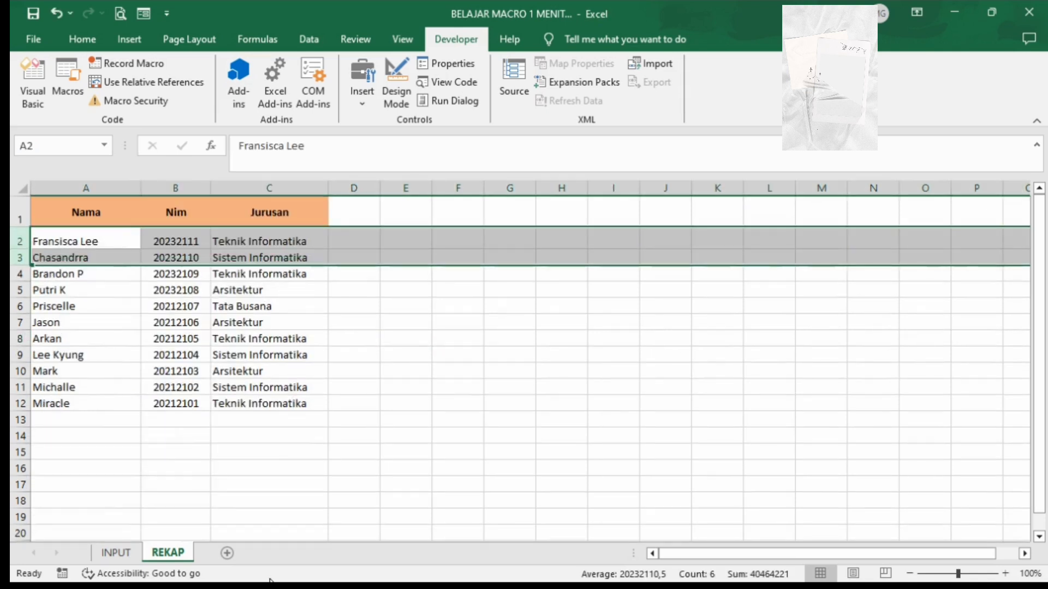
left_click(115, 552)
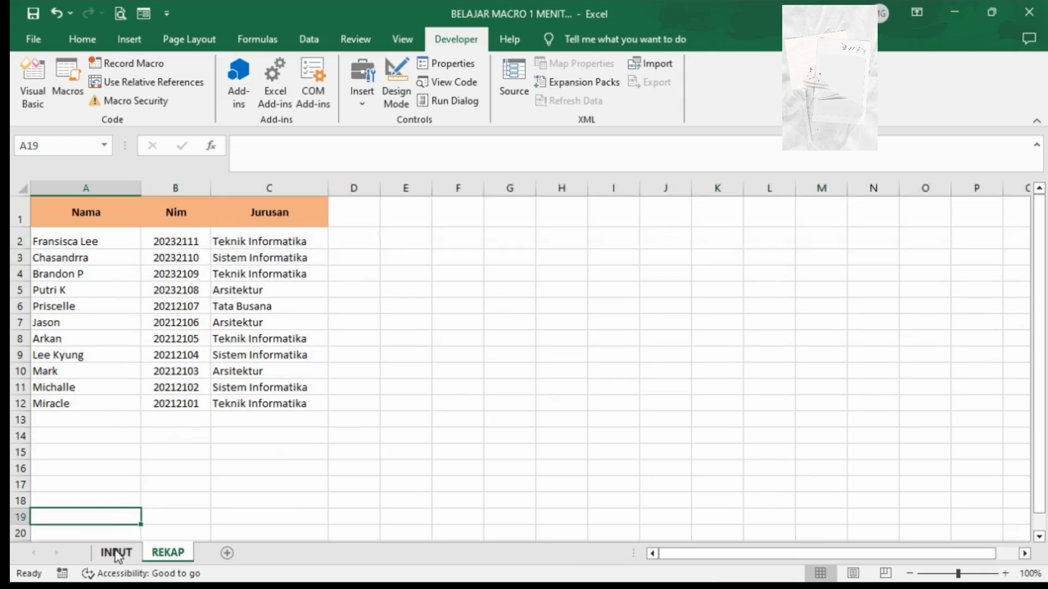
Change the button's label from 'Button 2' to 'SEND TO REKAP'.
left_click(555, 364)
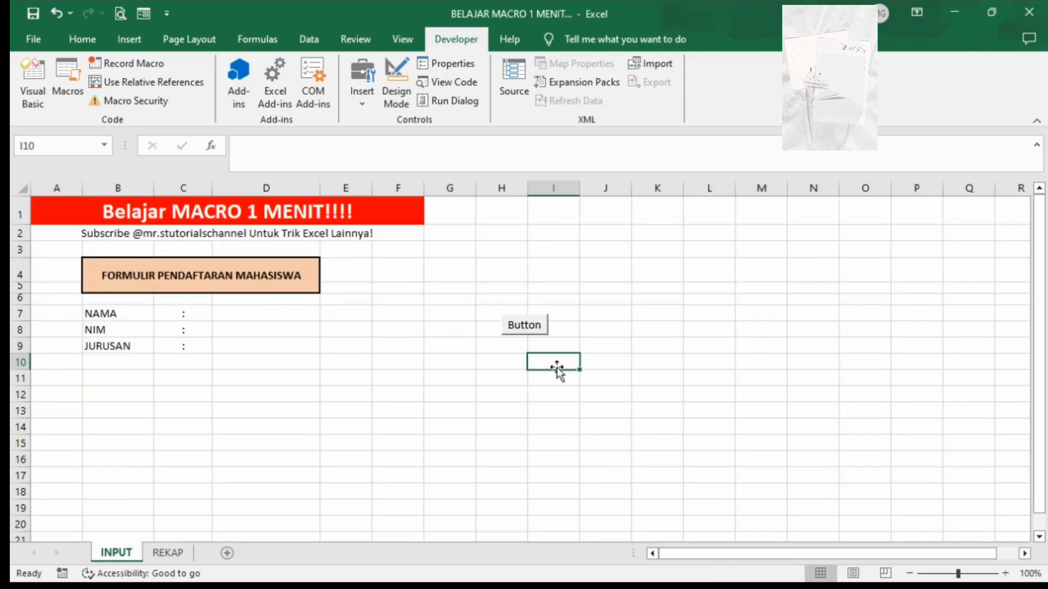
right_click(537, 327)
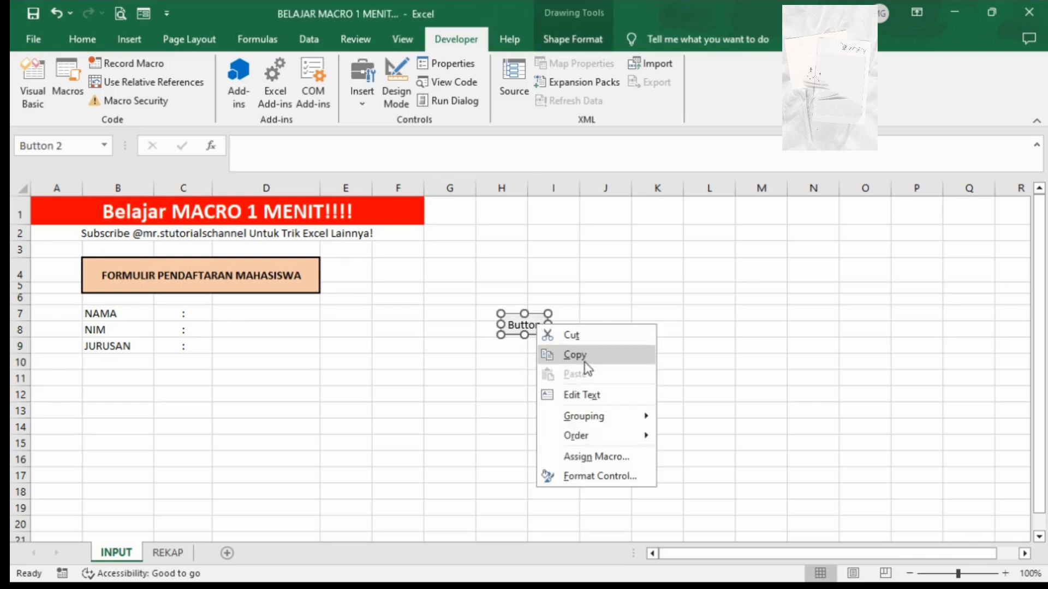
mouse_move(584, 416)
left_click(582, 395)
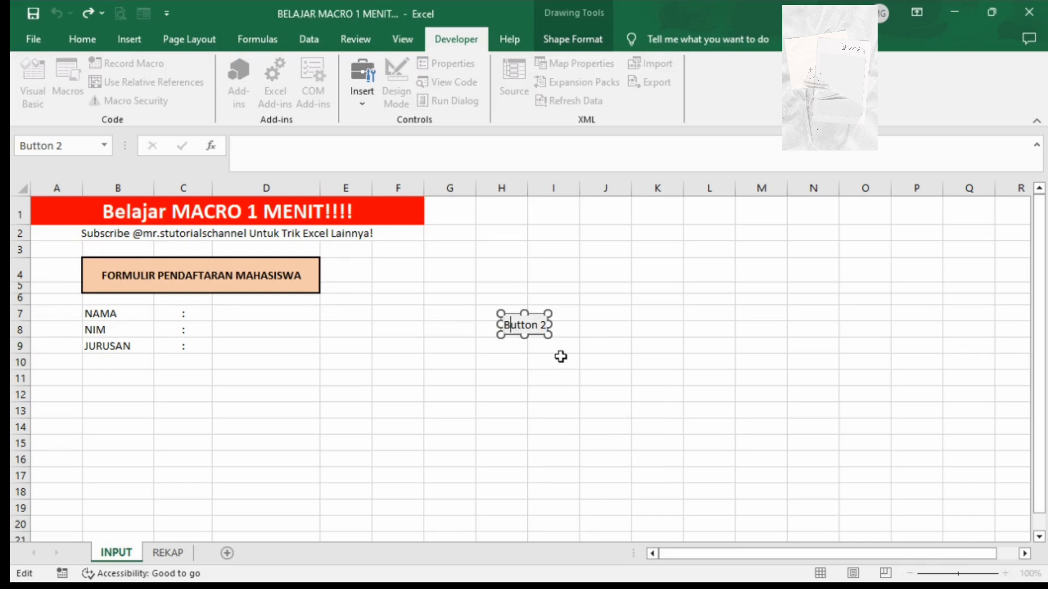
key("BackSpace")
key("BackSpace")
key("BackSpace")
key("BackSpace")
key("BackSpace")
type("SE")
type("N")
type("D TO RE")
type("KAP")
left_click(660, 379)
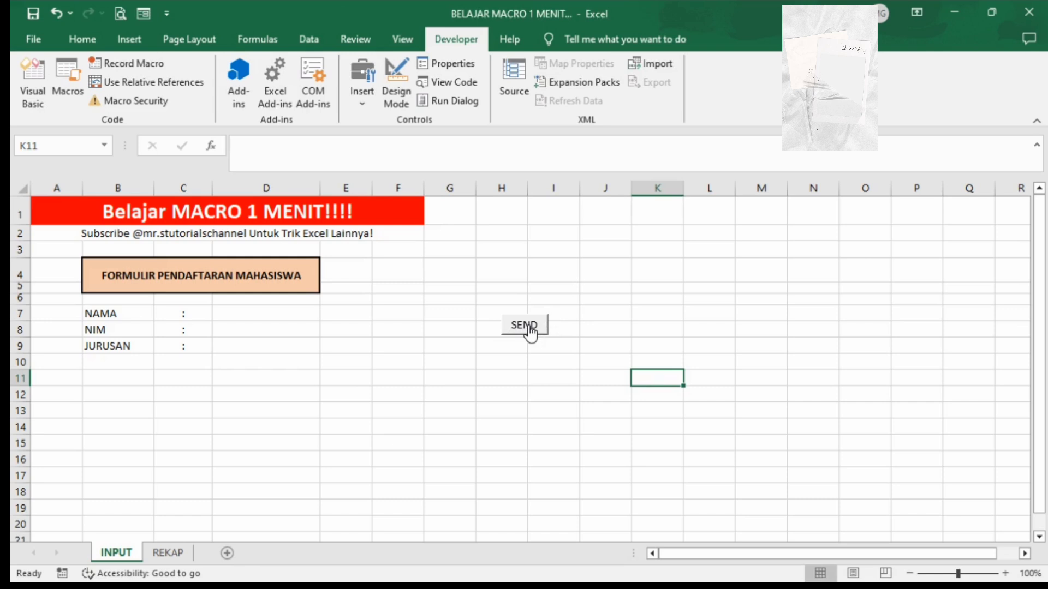
left_click(567, 359)
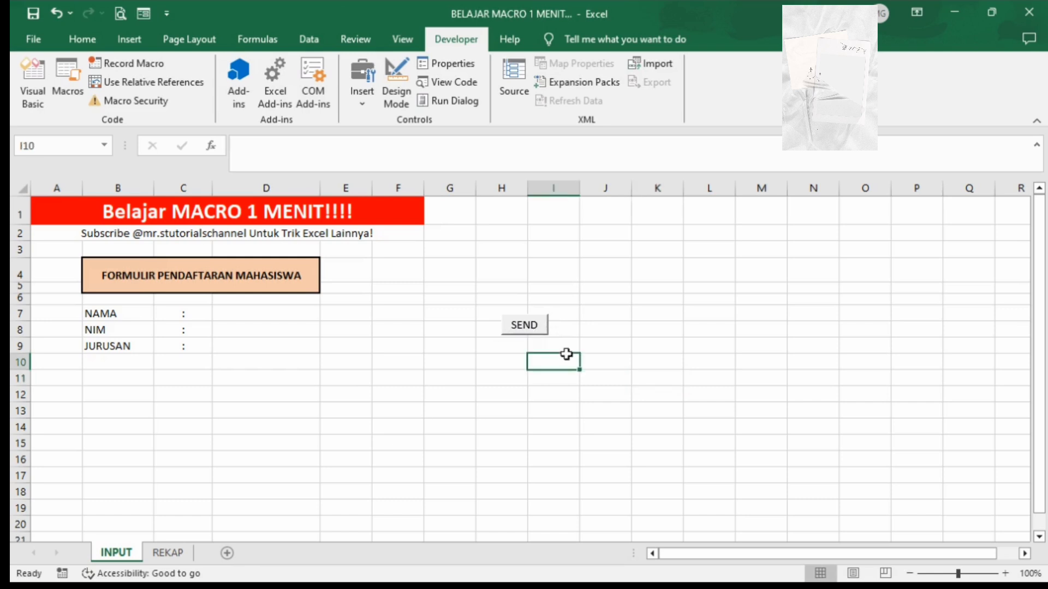
Resize the SEND TO REKAP button so its full label fits.
right_click(537, 332)
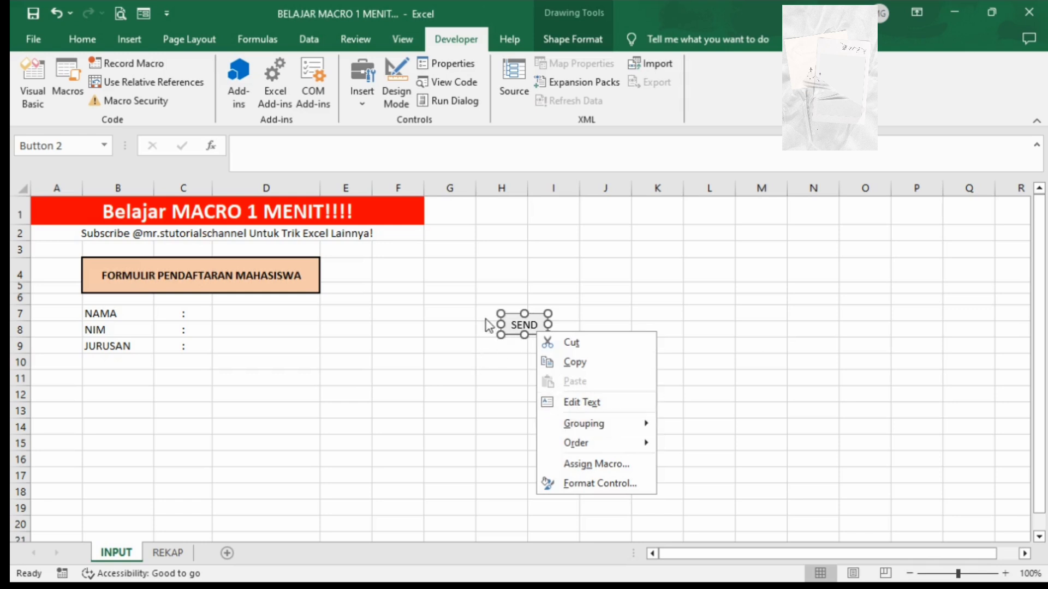
key("Escape")
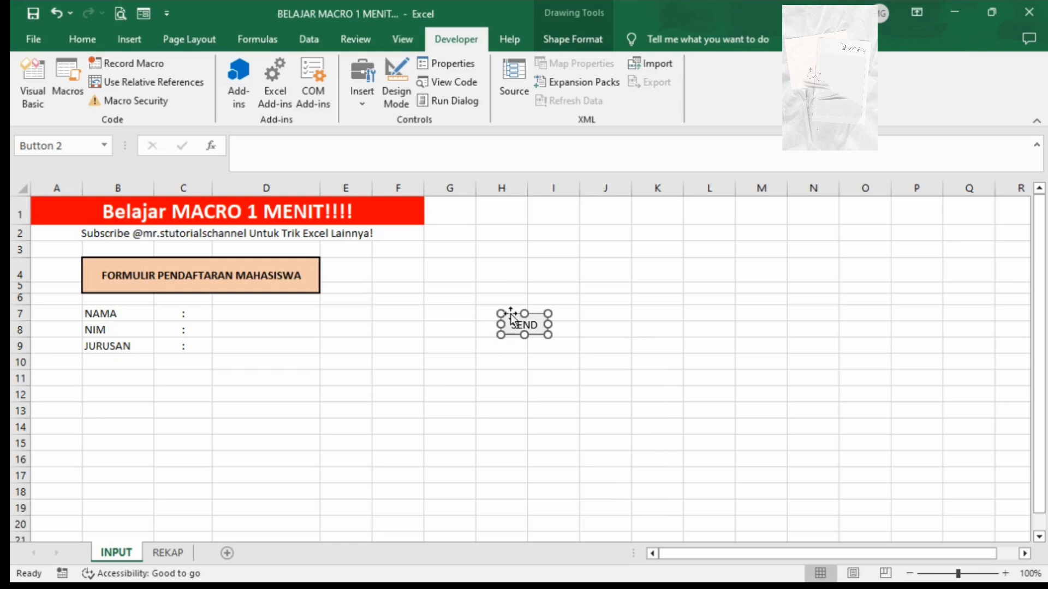
left_click_drag(498, 313, 427, 305)
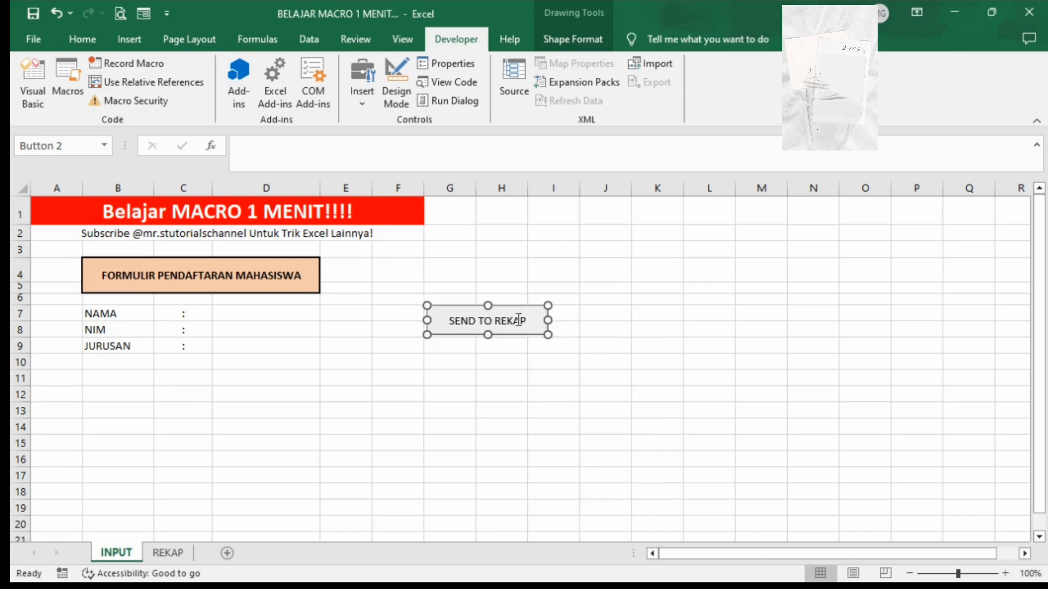
left_click_drag(549, 322, 523, 323)
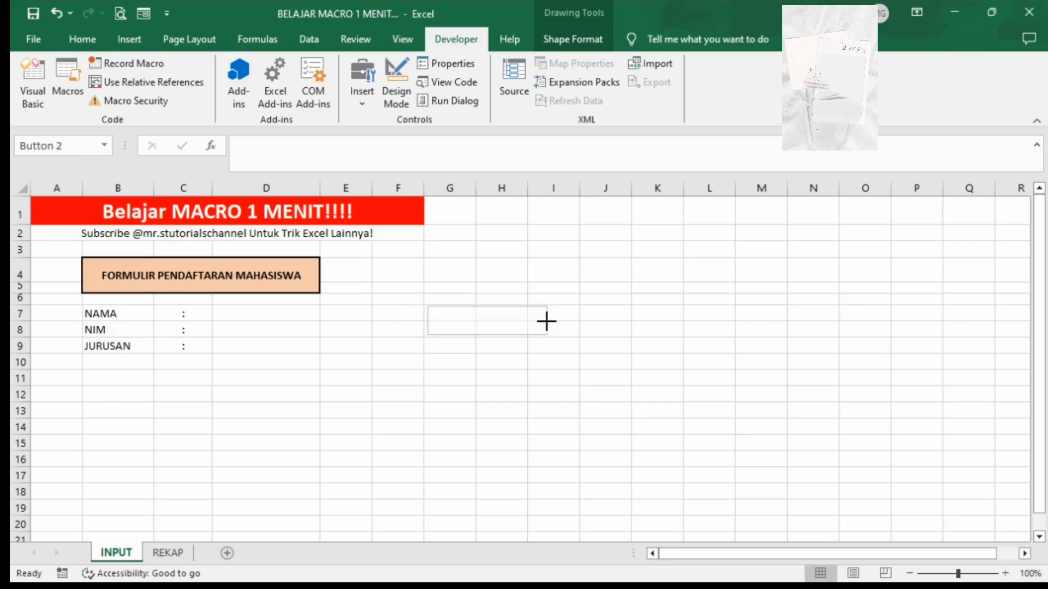
left_click(709, 405)
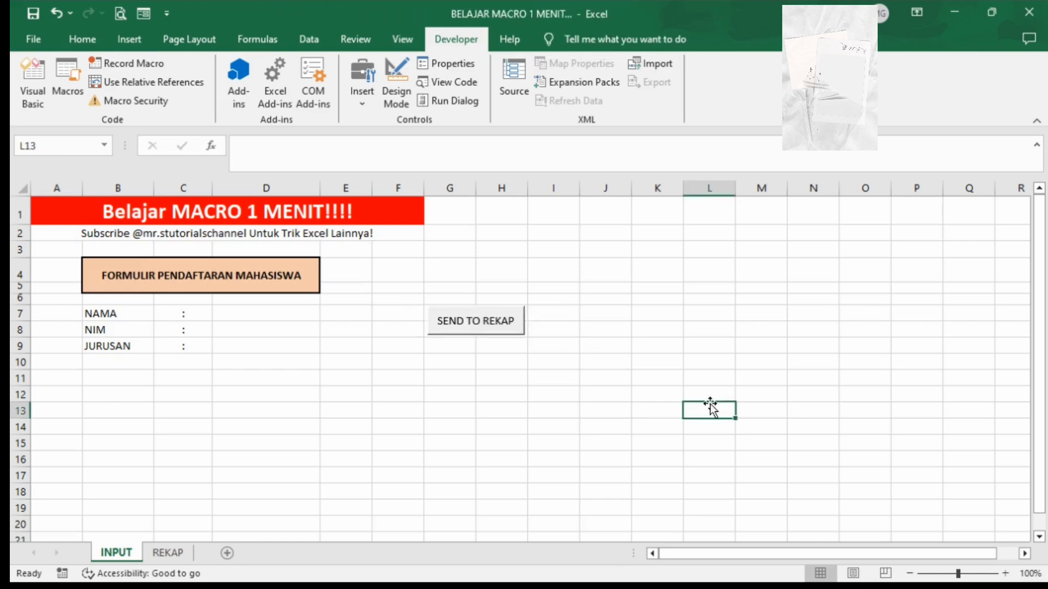
Set the SEND TO REKAP button's label font colour to brown in Format Control.
right_click(475, 322)
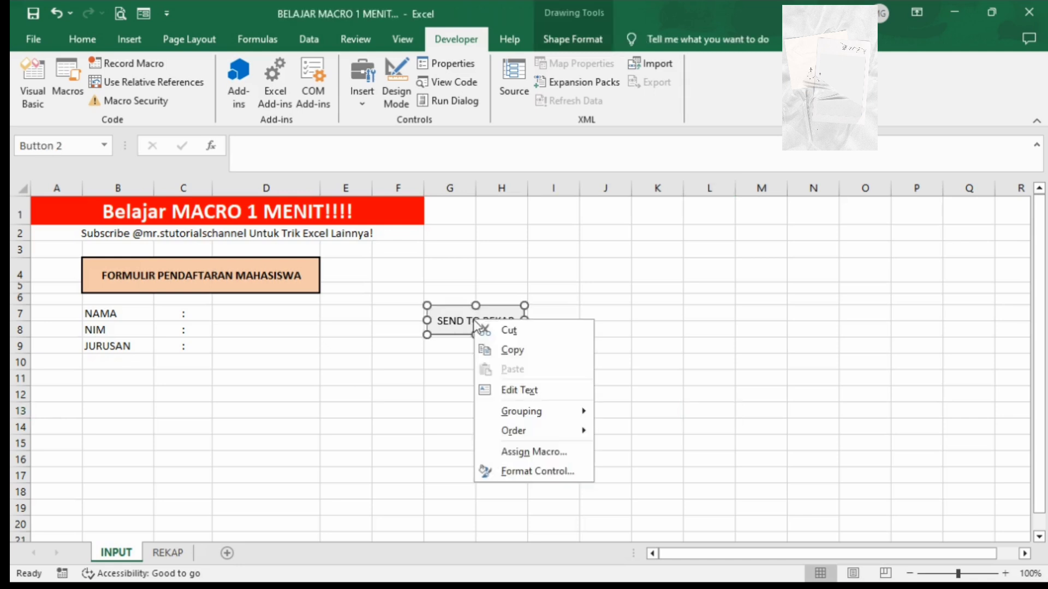
left_click(554, 473)
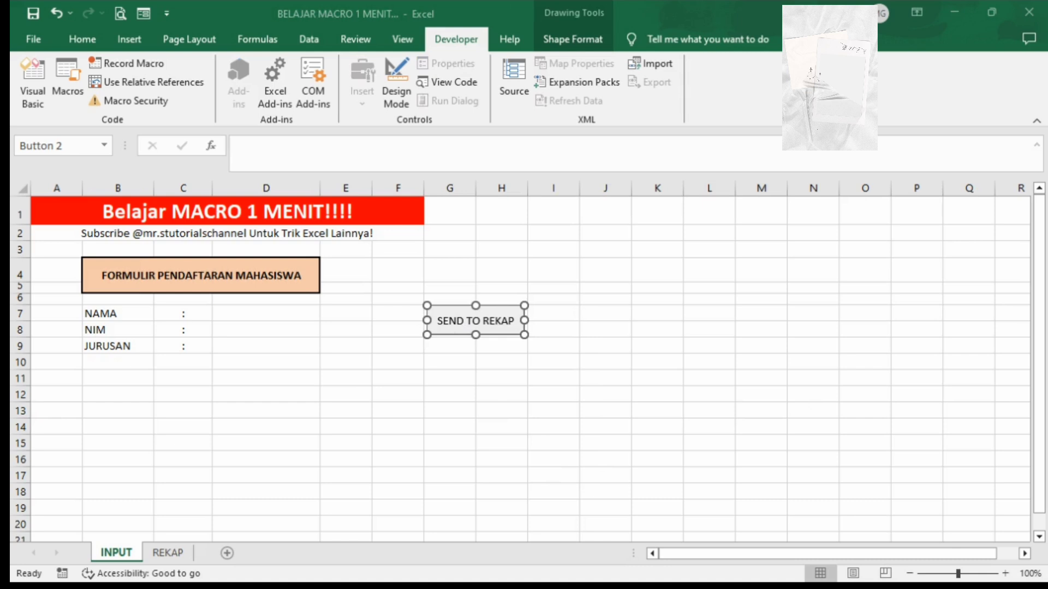
left_click(764, 211)
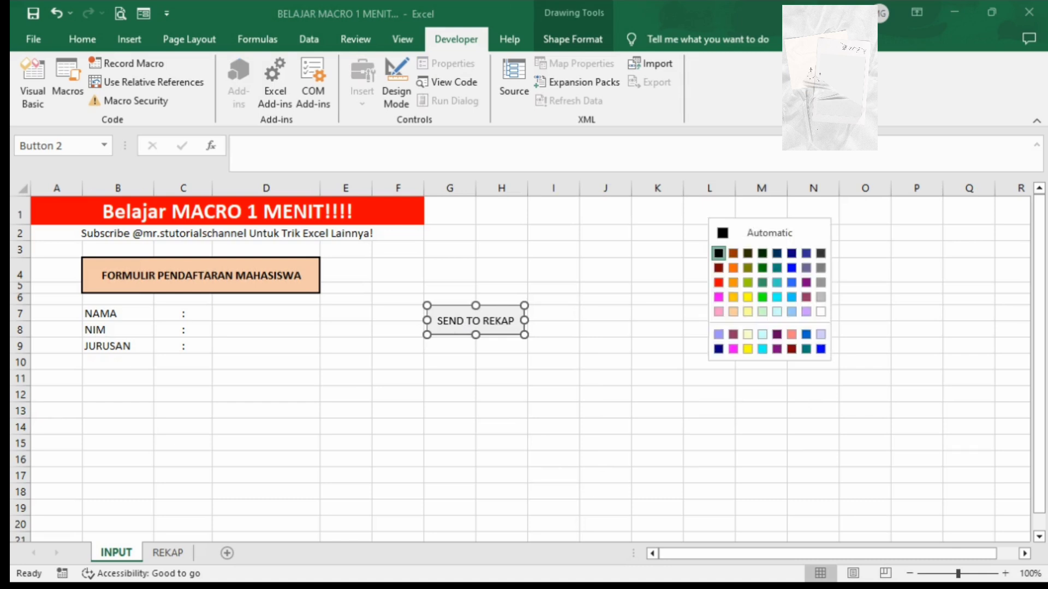
left_click(728, 308)
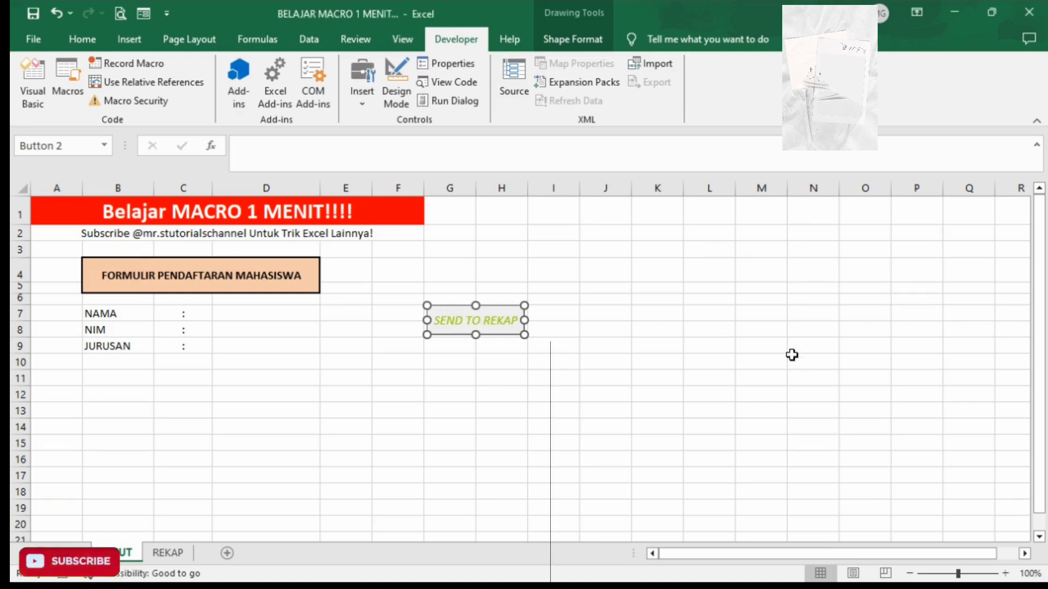
right_click(518, 317)
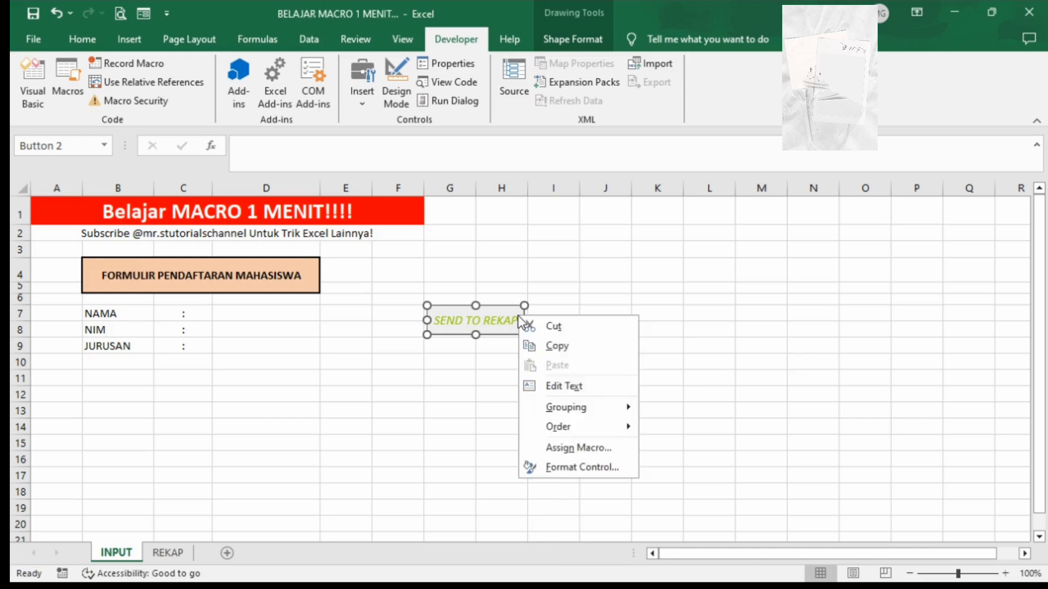
left_click(582, 468)
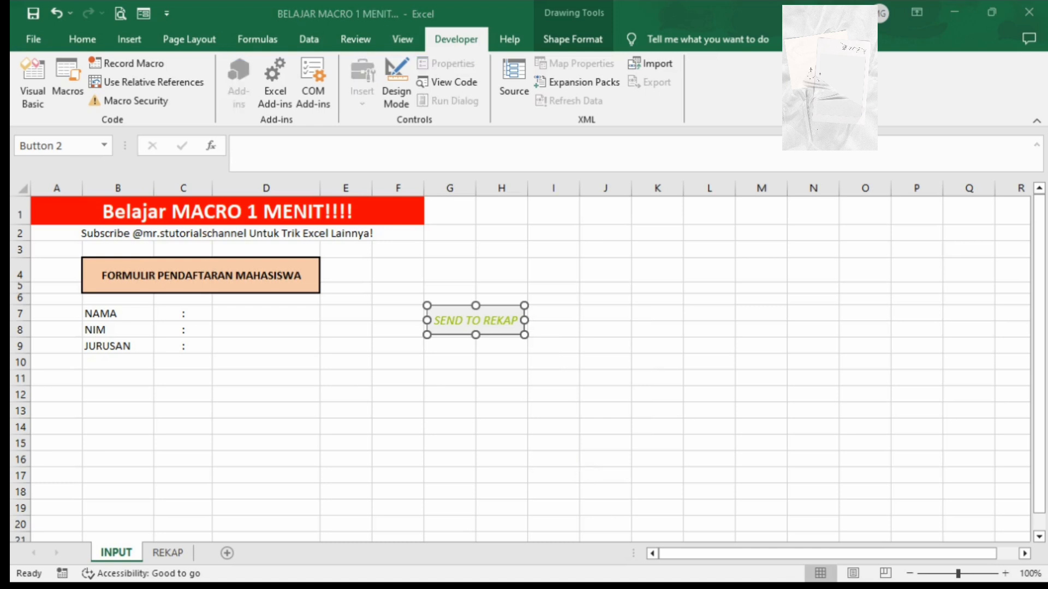
left_click(764, 210)
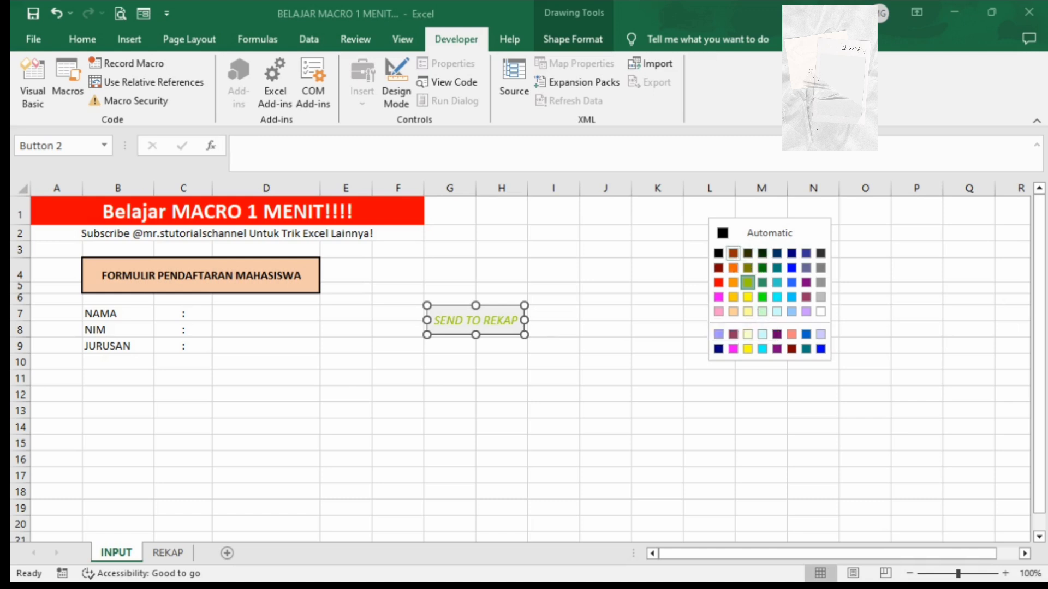
key("Escape")
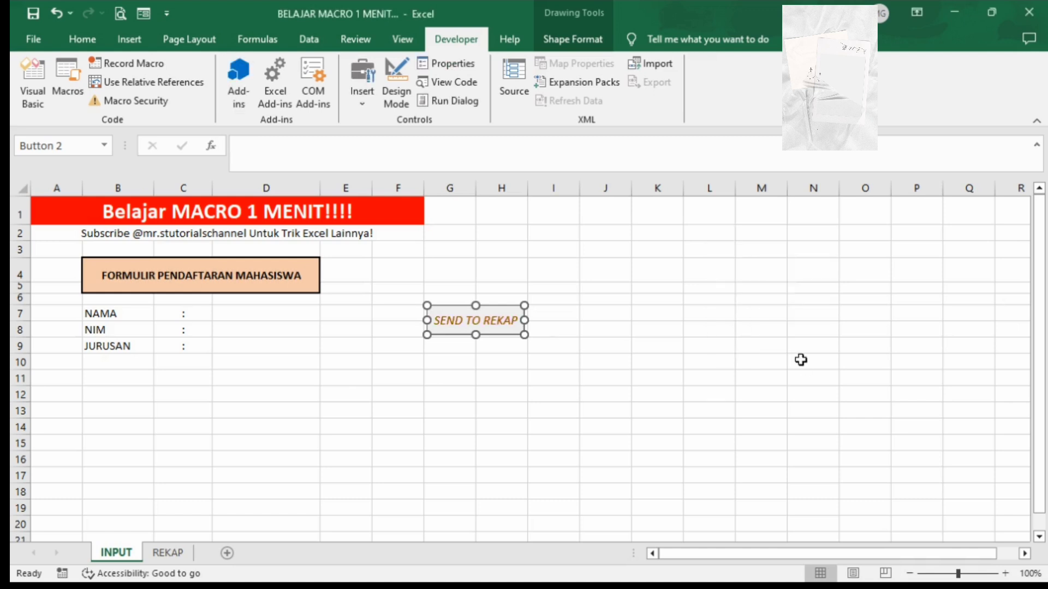
left_click(644, 357)
left_click(570, 413)
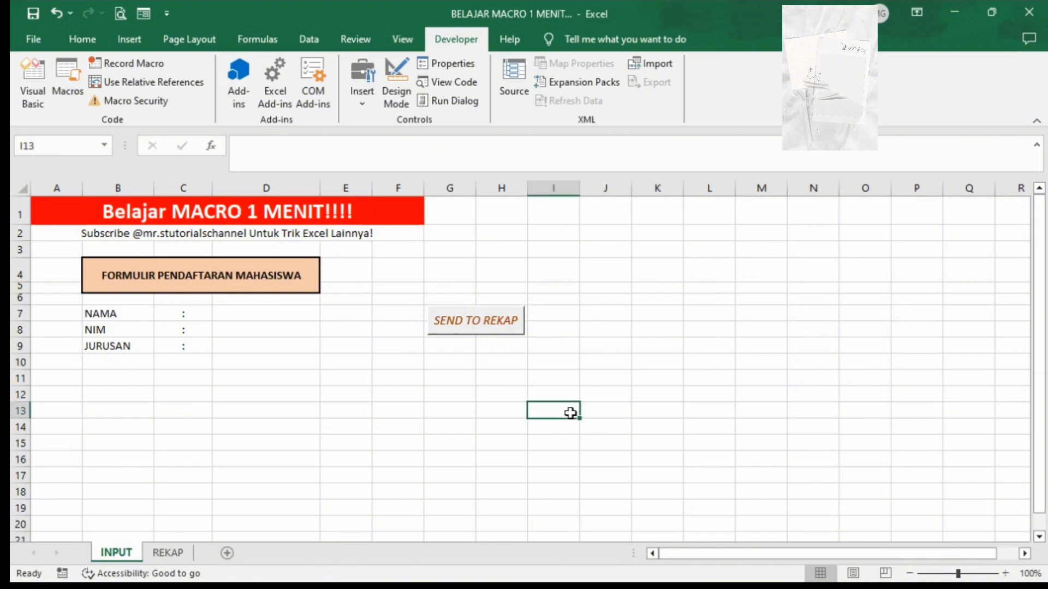
Enter the student's name, student number and major Arsitektur into form cells D7–D9.
left_click(243, 317)
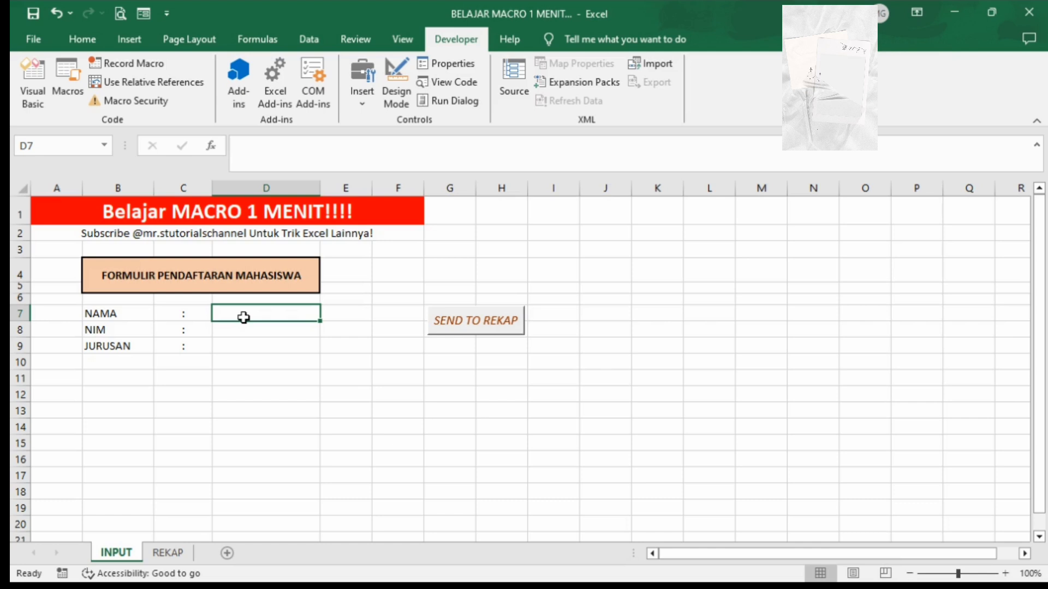
type("S")
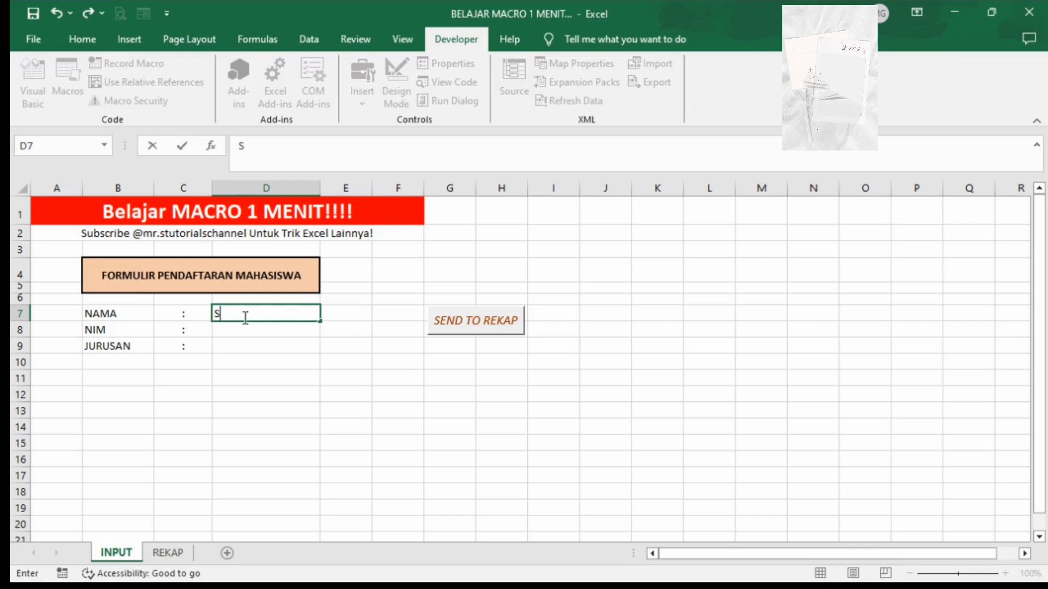
type("antika")
key("Return")
key("Return")
key("Up")
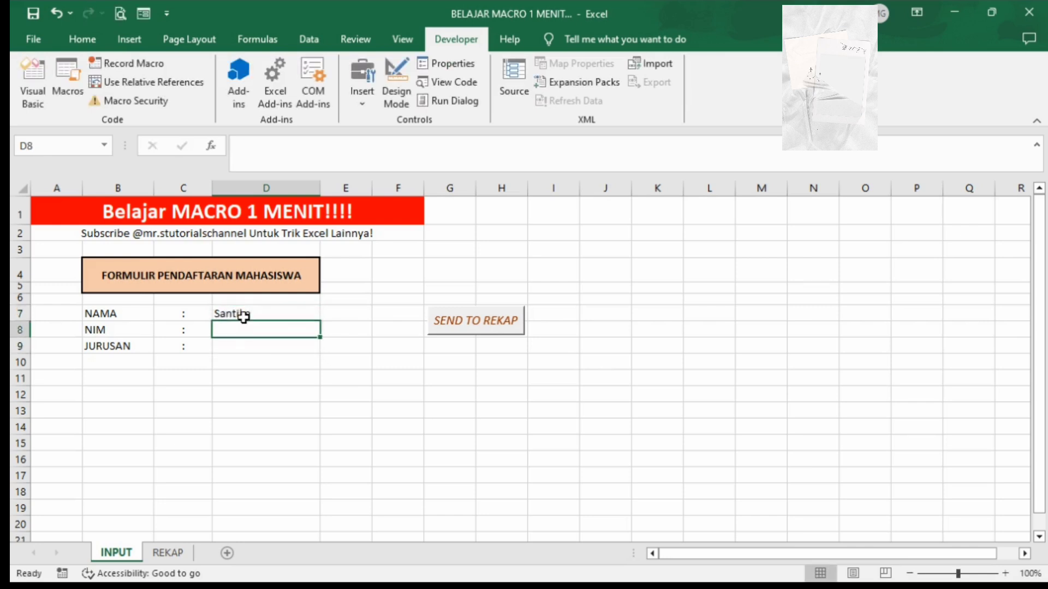
type("20232")
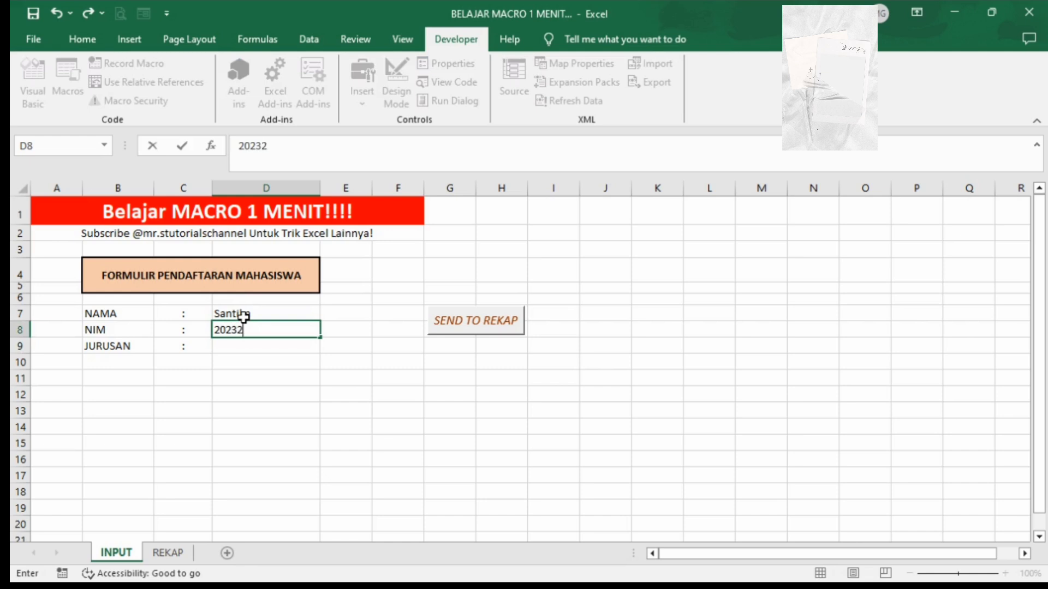
type("014")
key("Return")
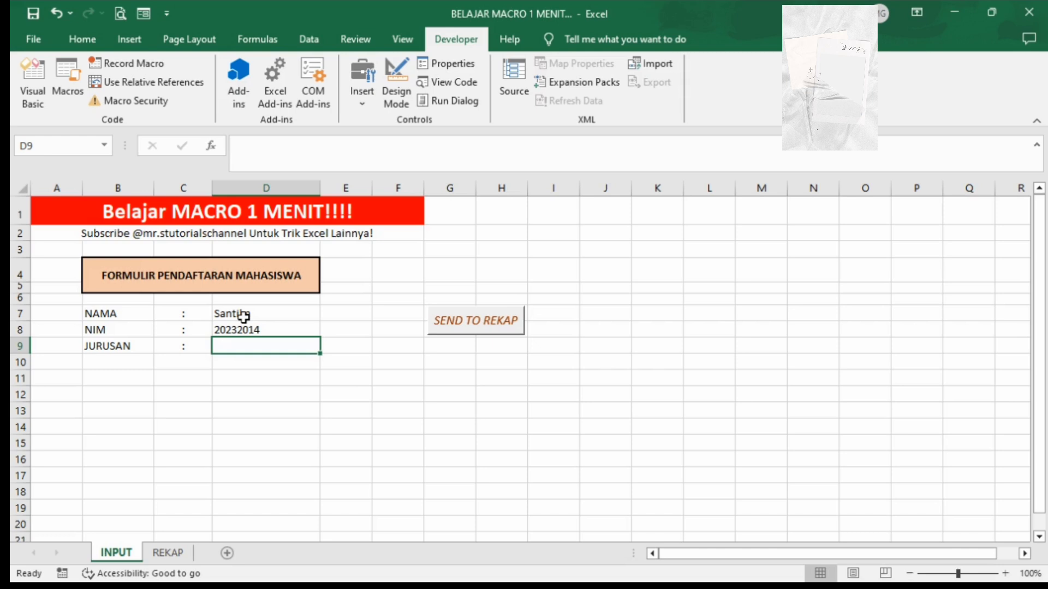
type("Arsi")
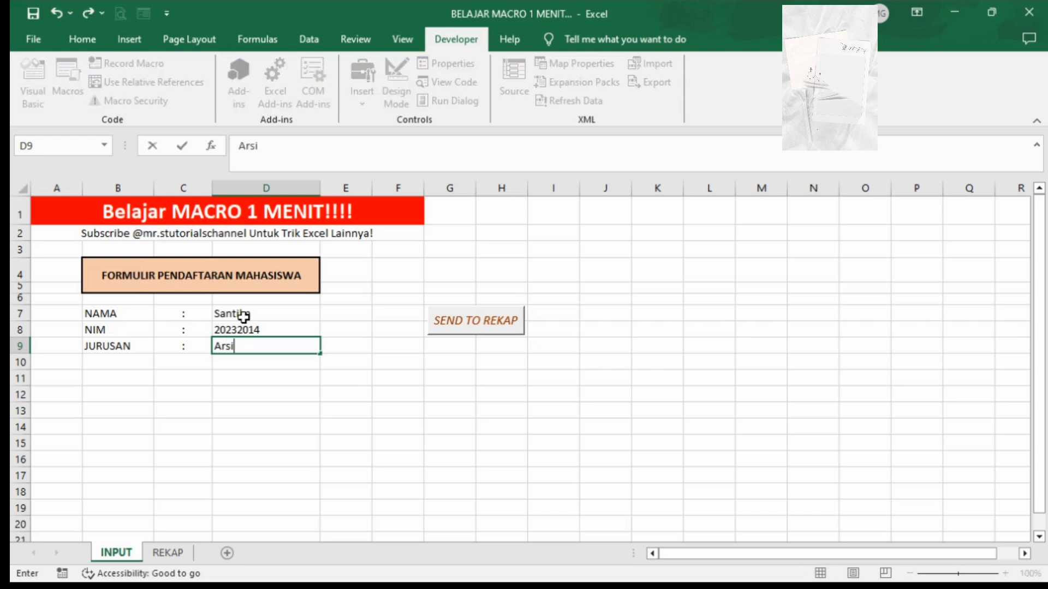
type("tekt")
type("ur")
left_click(456, 428)
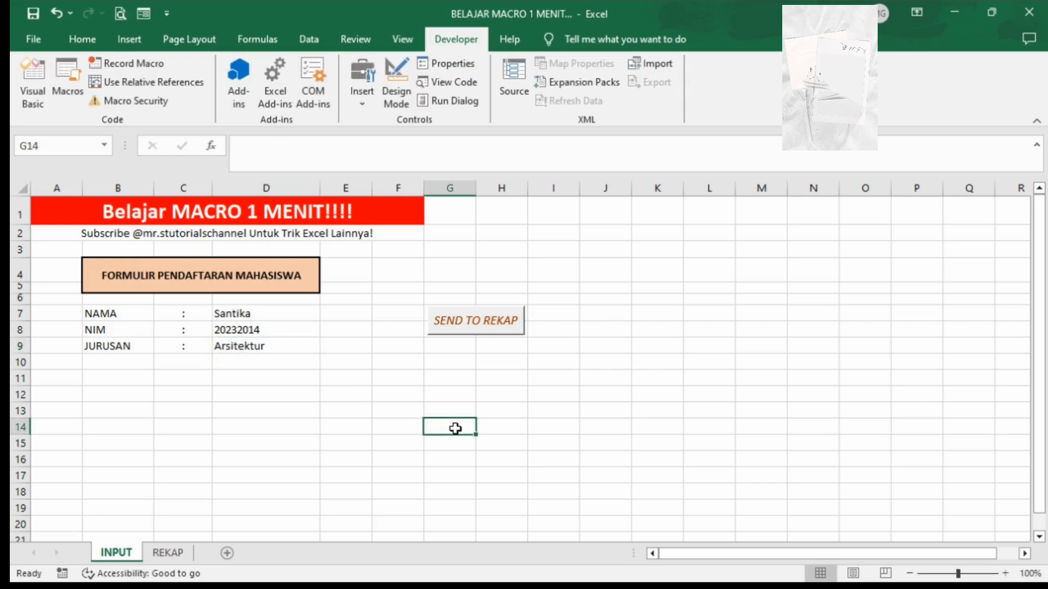
Run SEND TO REKAP, check the new row on REKAP, then return to INPUT cell D7.
left_click(478, 326)
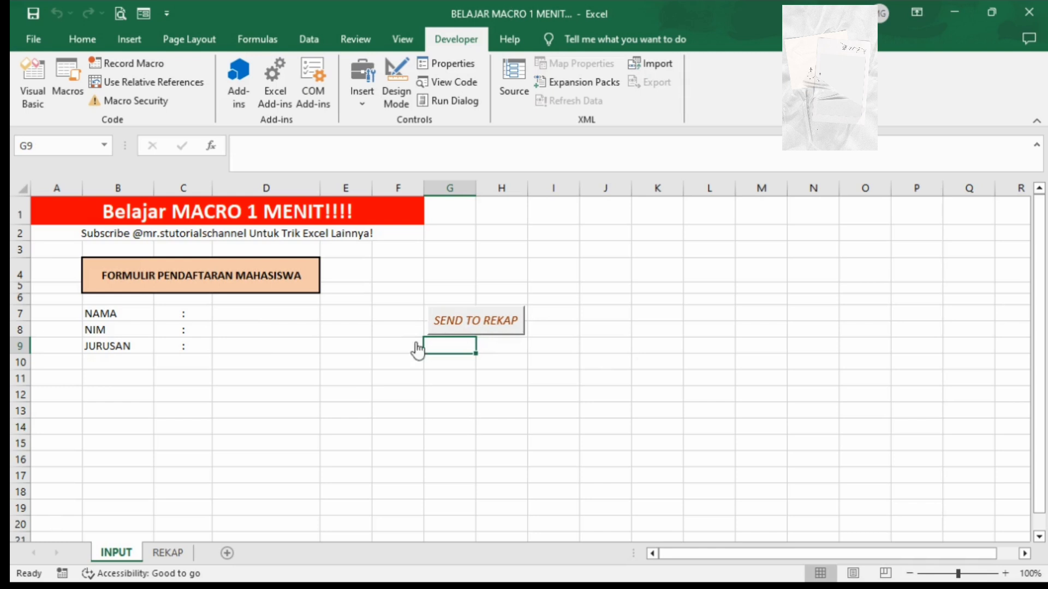
left_click(168, 552)
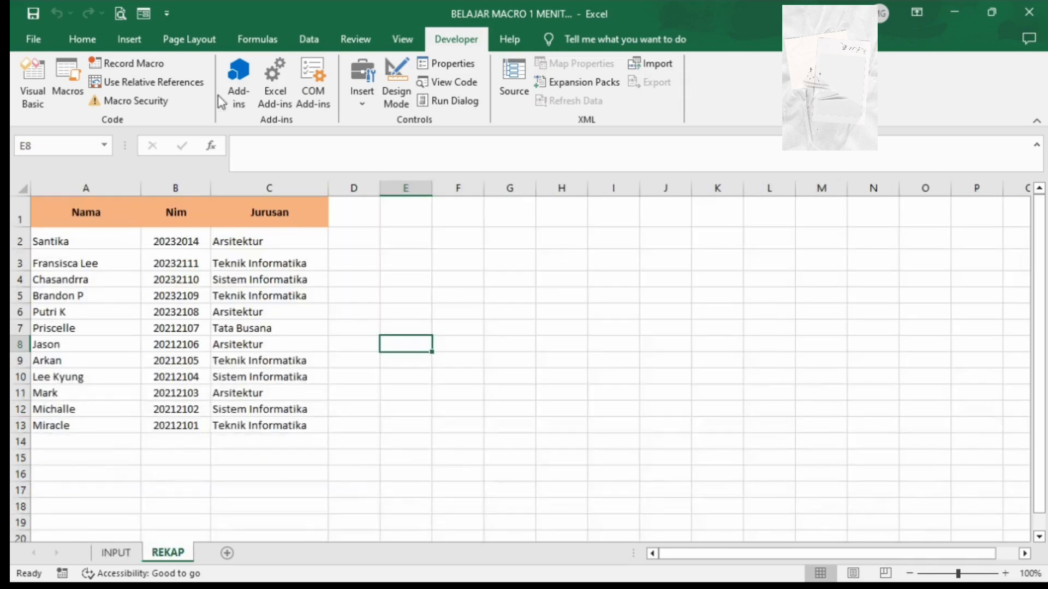
left_click(116, 552)
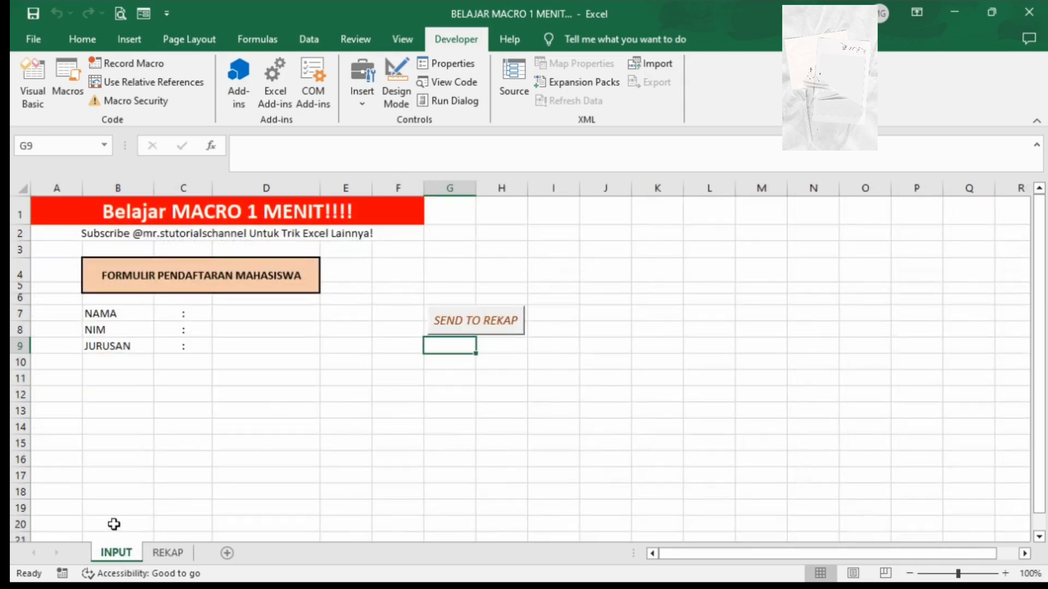
left_click(164, 553)
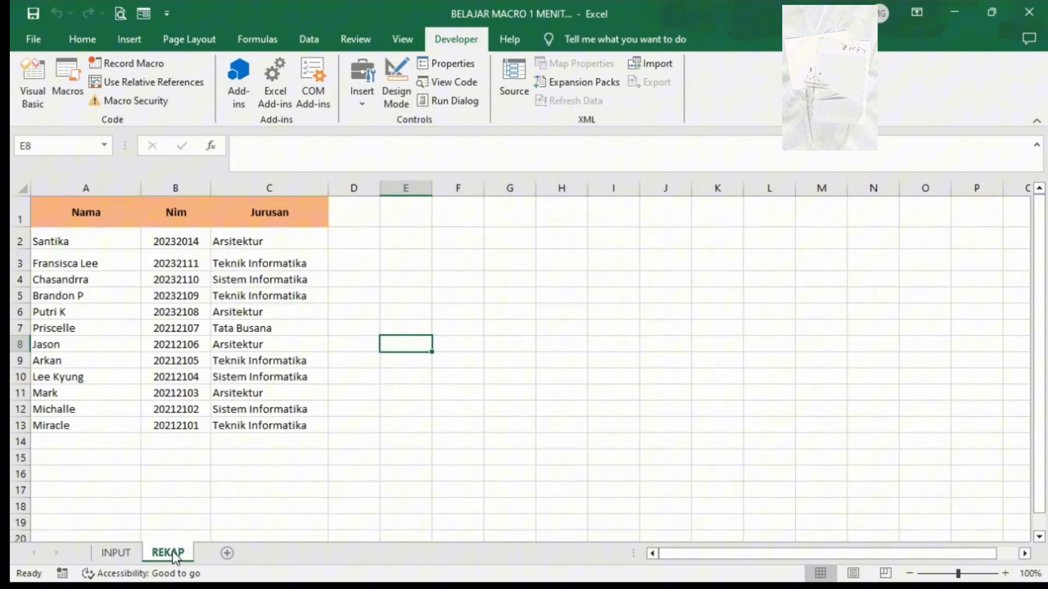
left_click(123, 552)
left_click(229, 310)
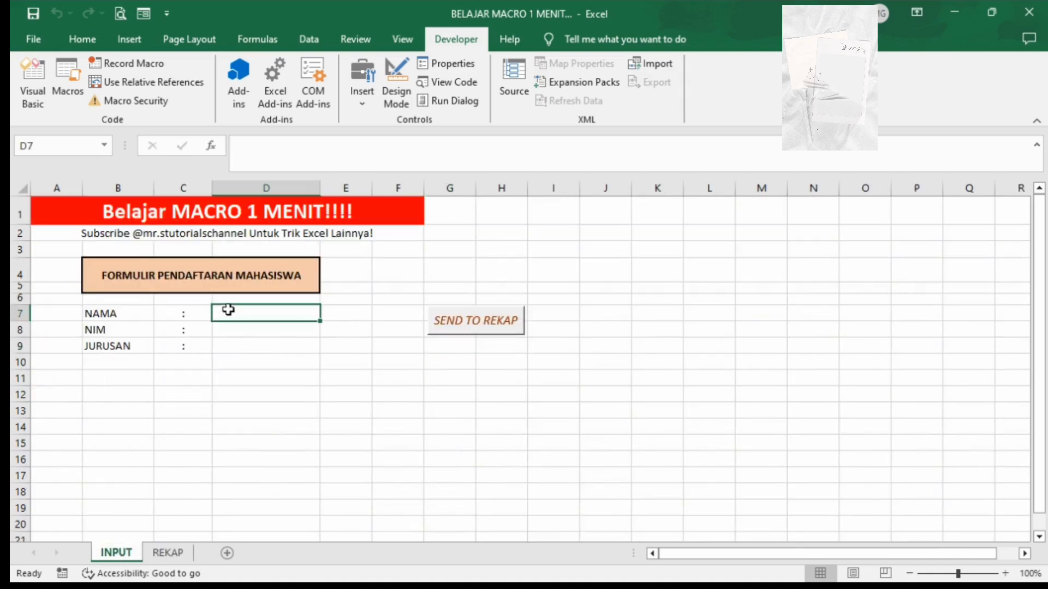
type("Pr")
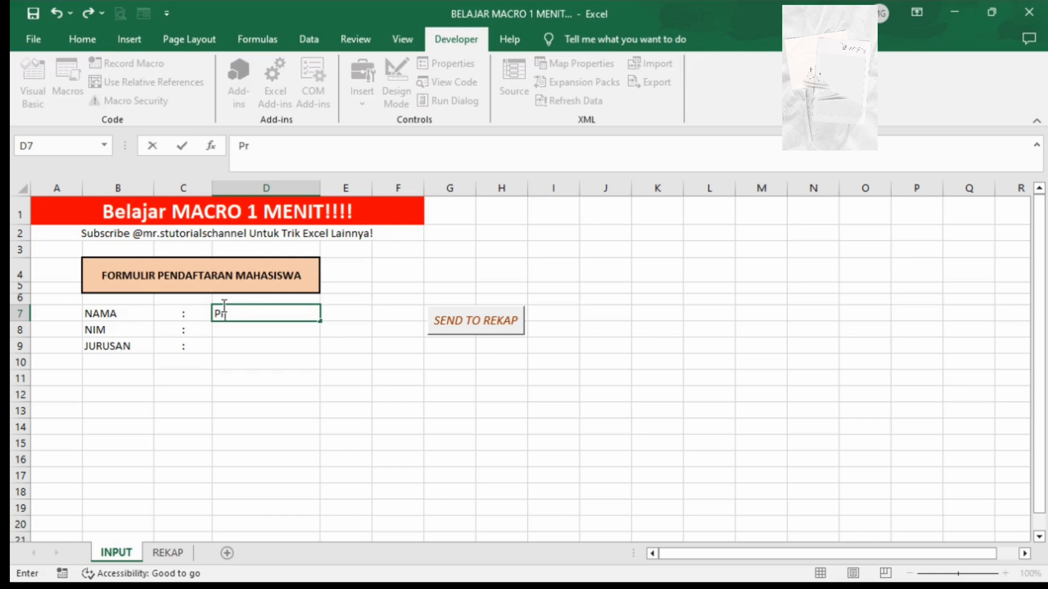
type("a")
type("mt")
type("o")
key("Return")
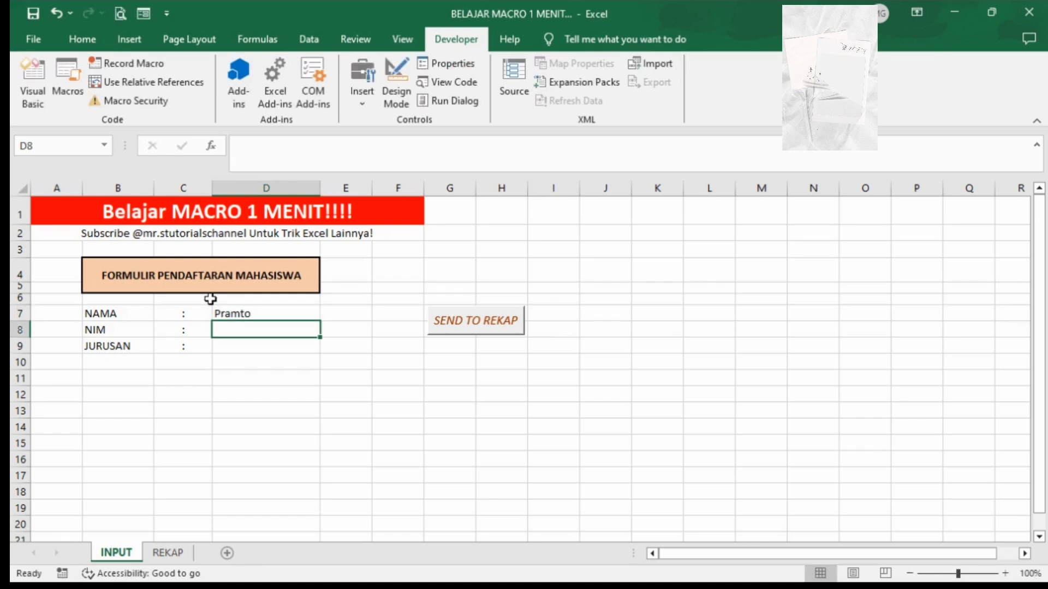
type("20232")
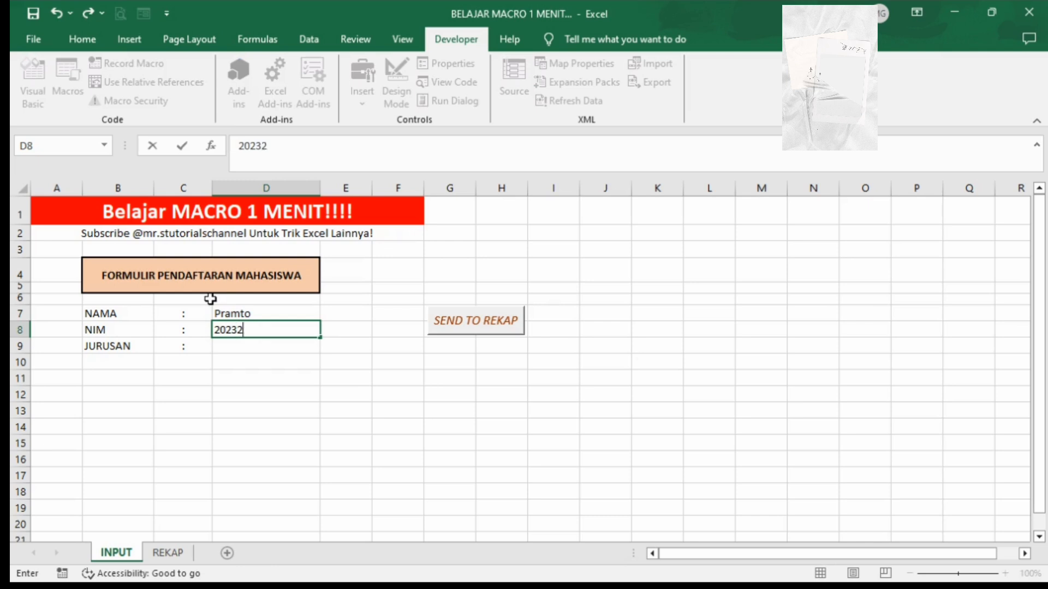
type("017")
key("Return")
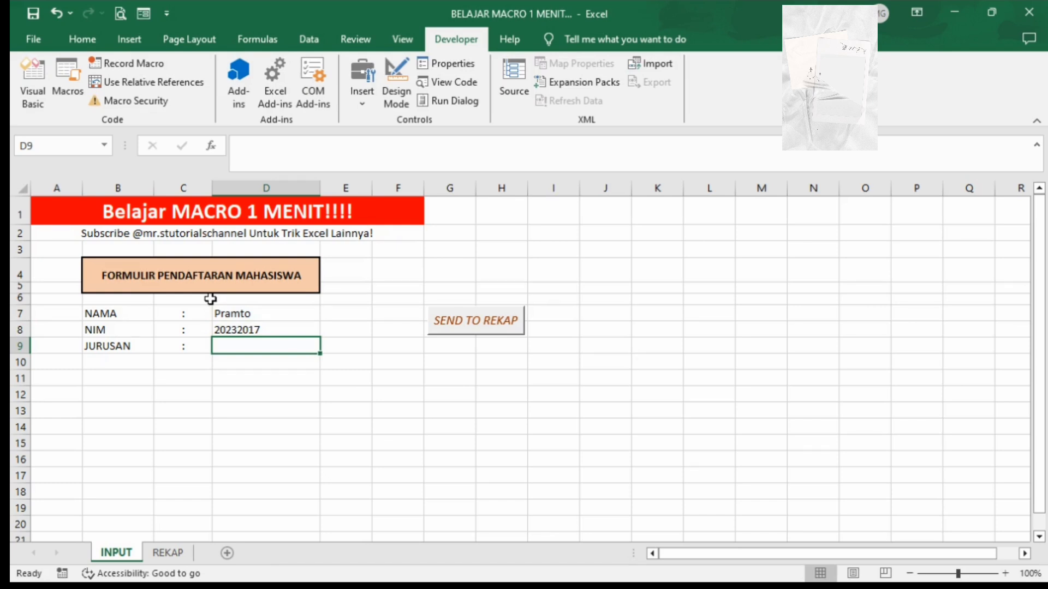
type("Tata B")
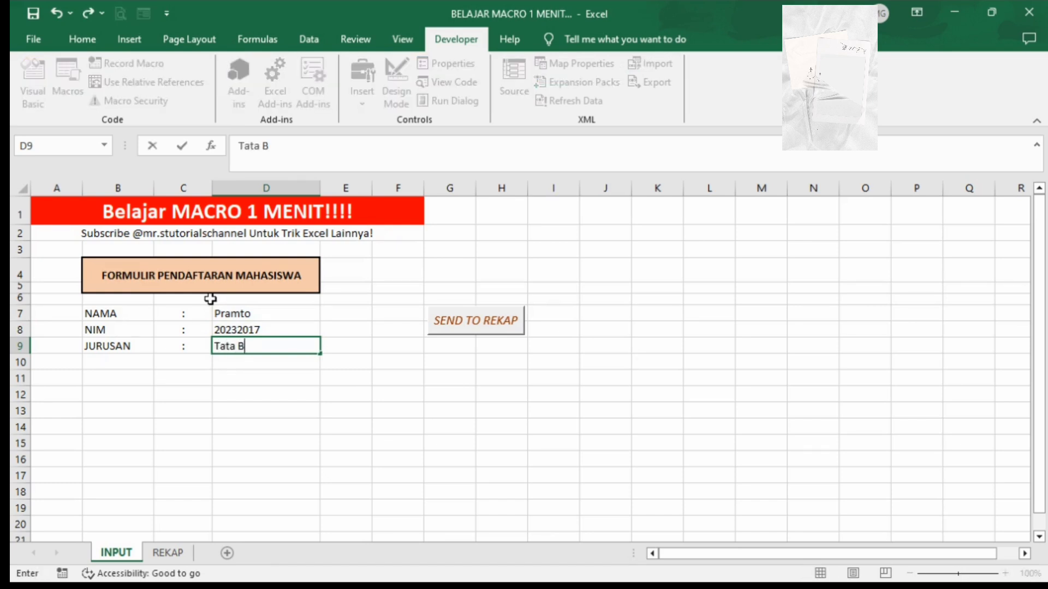
type("usana")
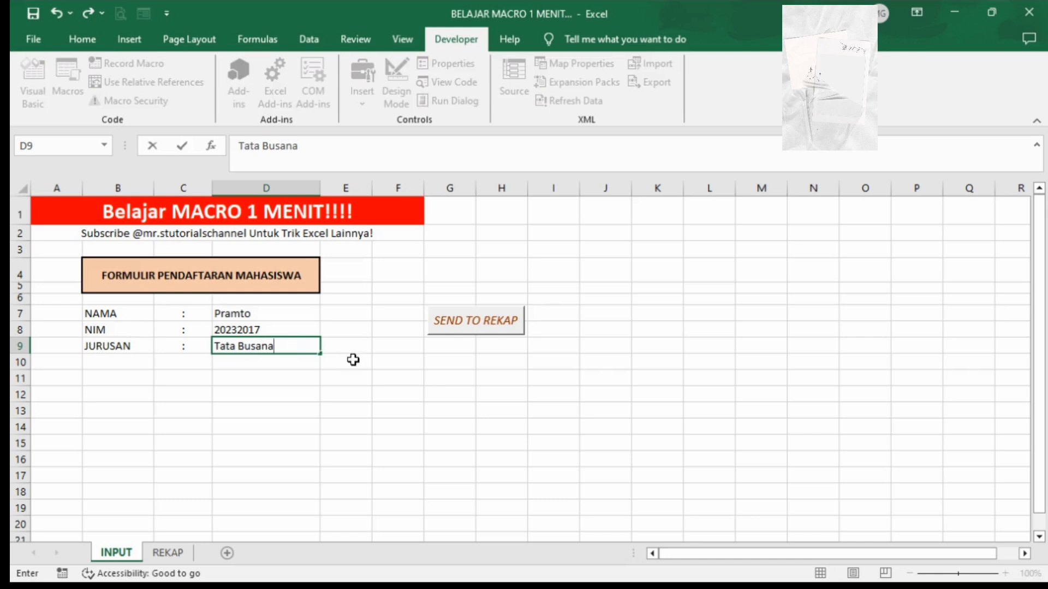
left_click(461, 327)
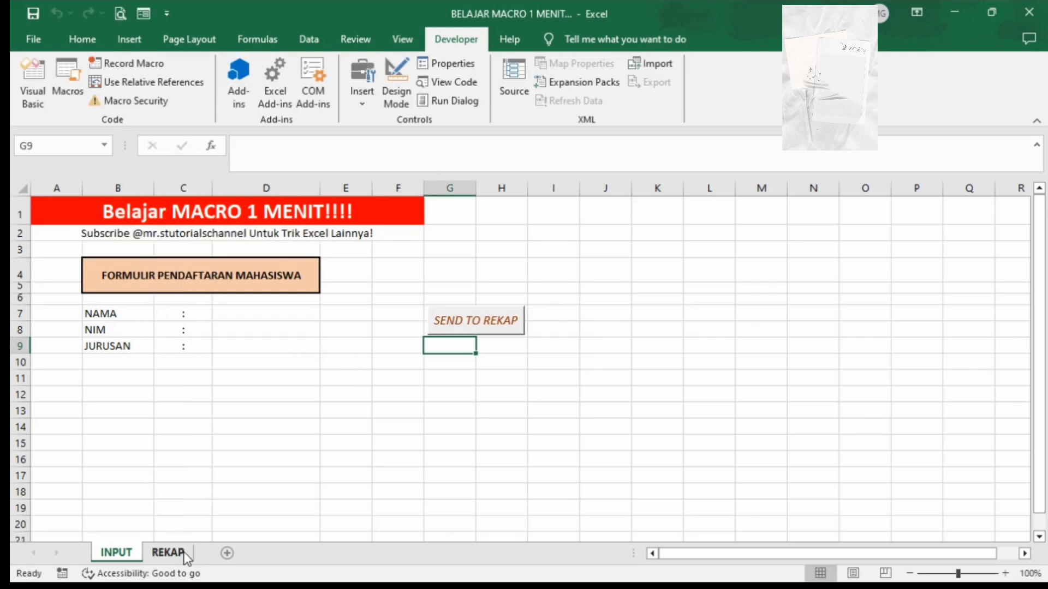
left_click(167, 553)
scroll(186, 557, "down", 1)
scroll(185, 556, "up", 1)
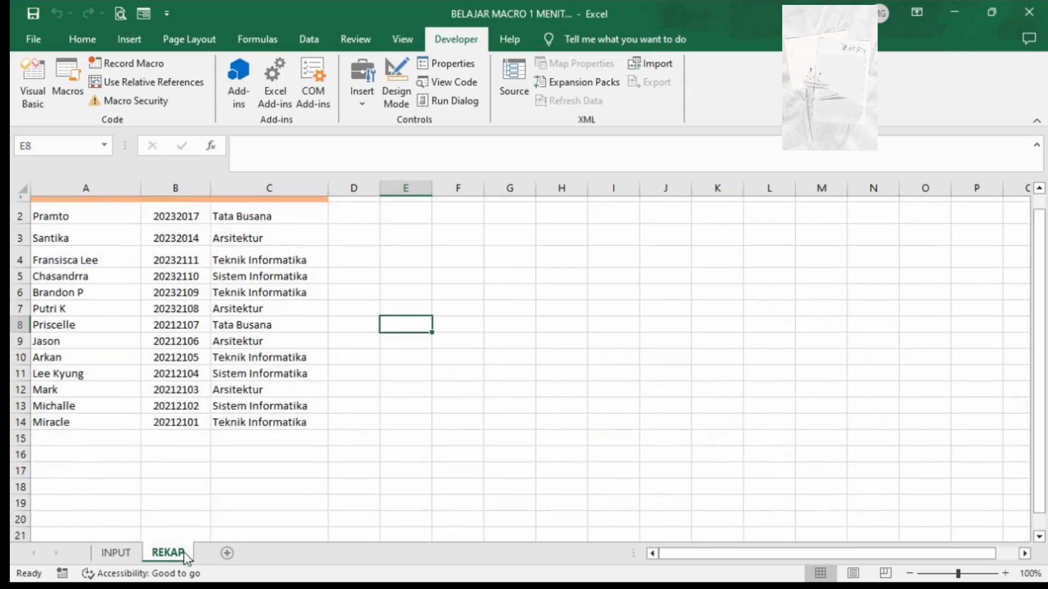
scroll(186, 557, "down", 1)
scroll(185, 556, "down", 1)
scroll(333, 460, "down", 1)
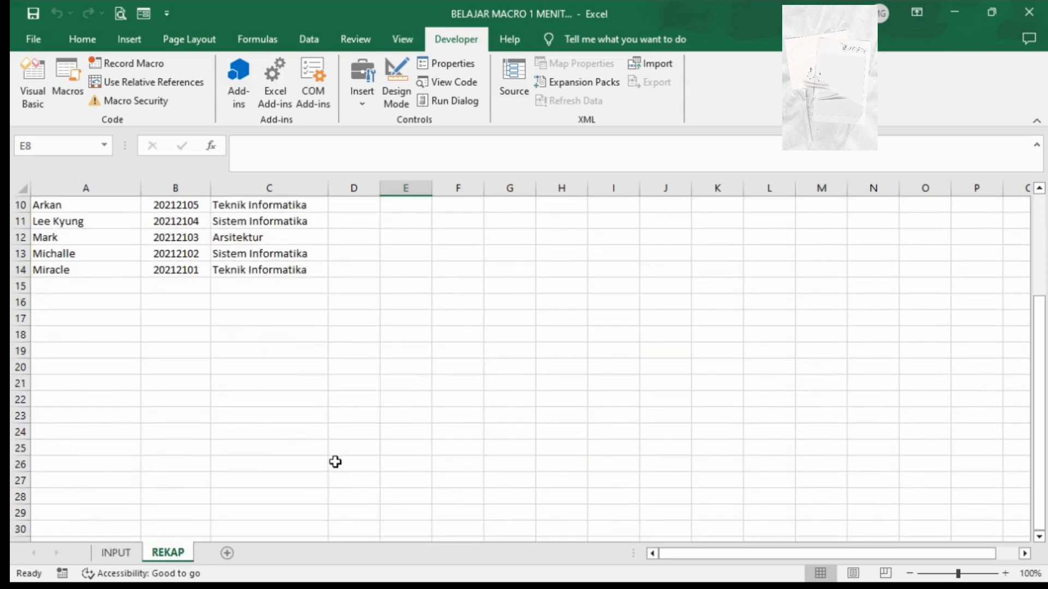
left_click_drag(1038, 381, 1039, 180)
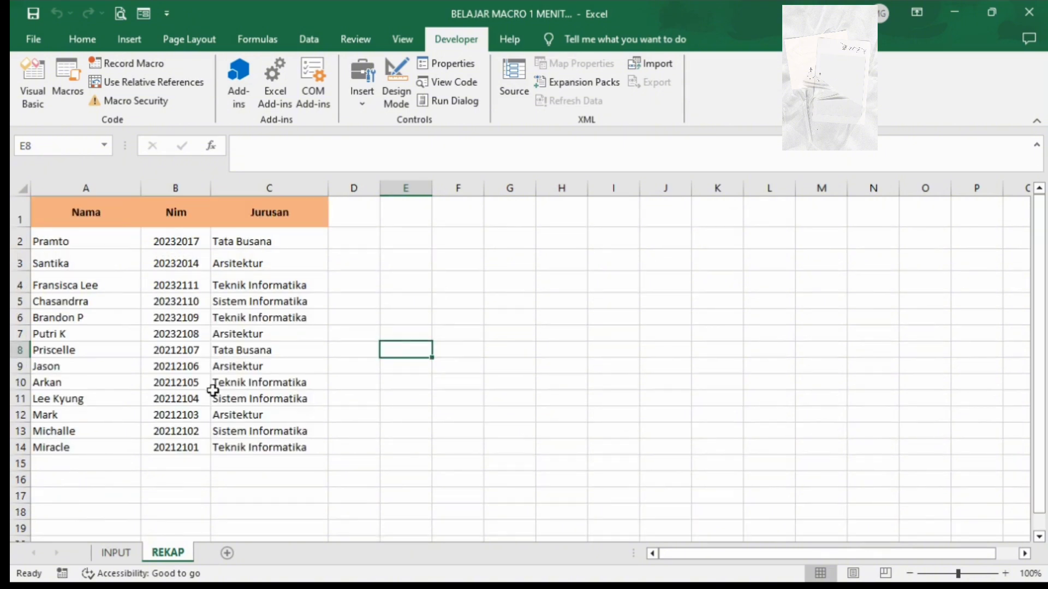
left_click(116, 553)
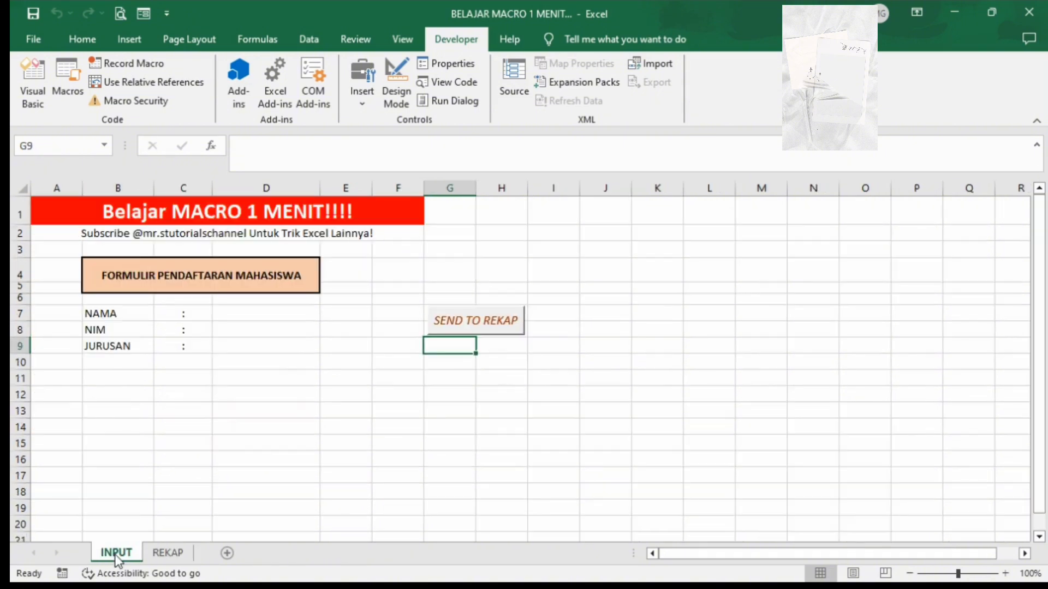
left_click(158, 553)
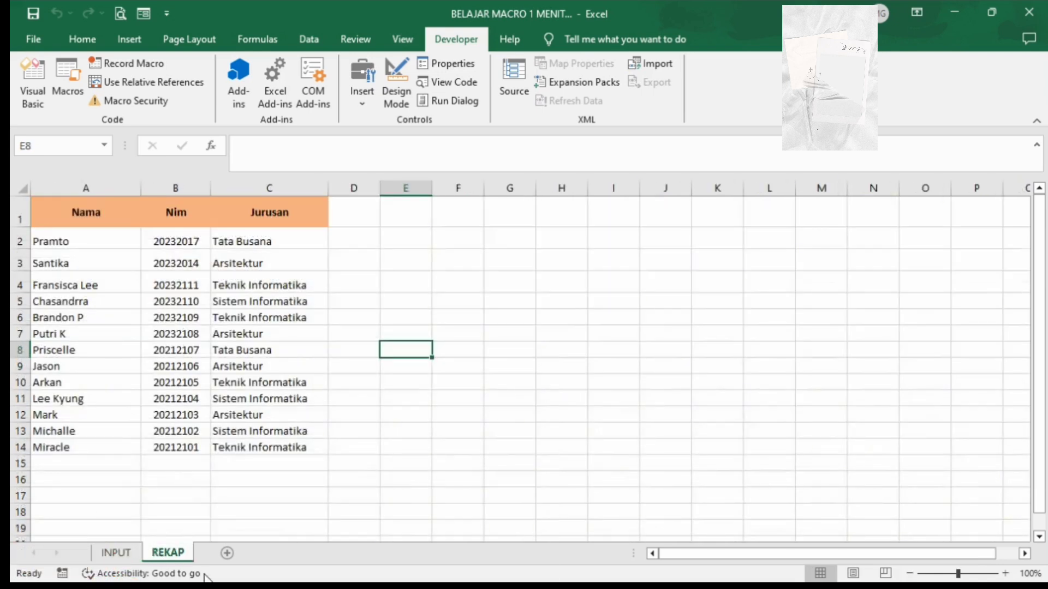
left_click(114, 557)
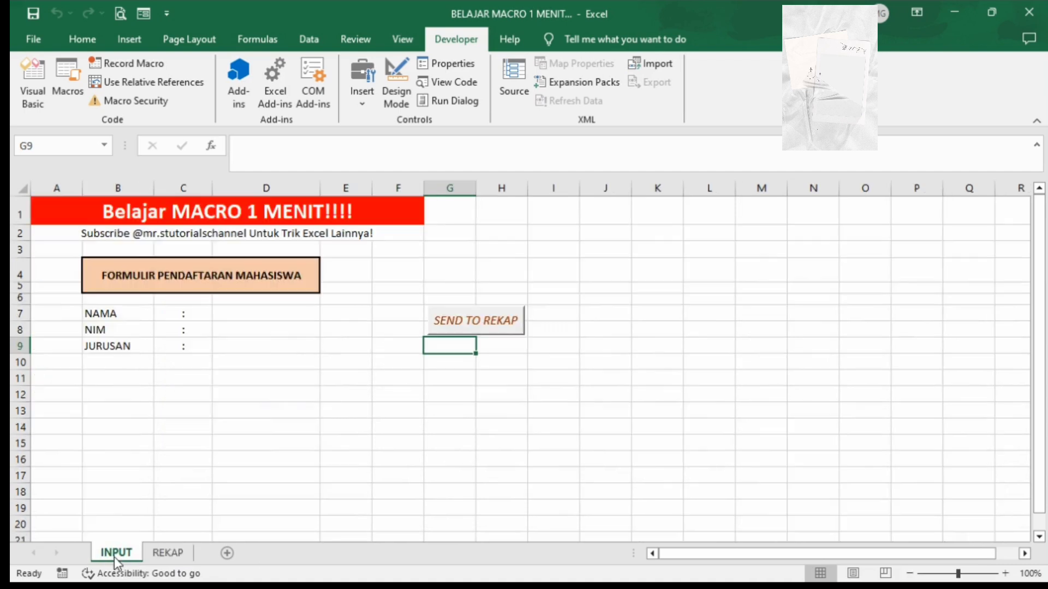